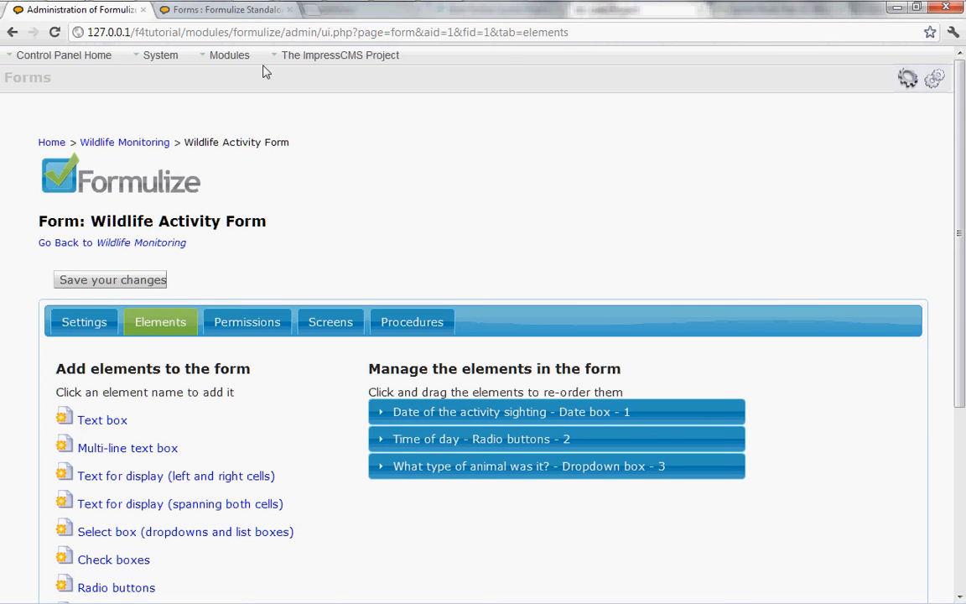
Step: Check the choices in the animal type dropdown on the live Wildlife Activity Form
{"action": "left_click", "coordinate": [225, 14]}
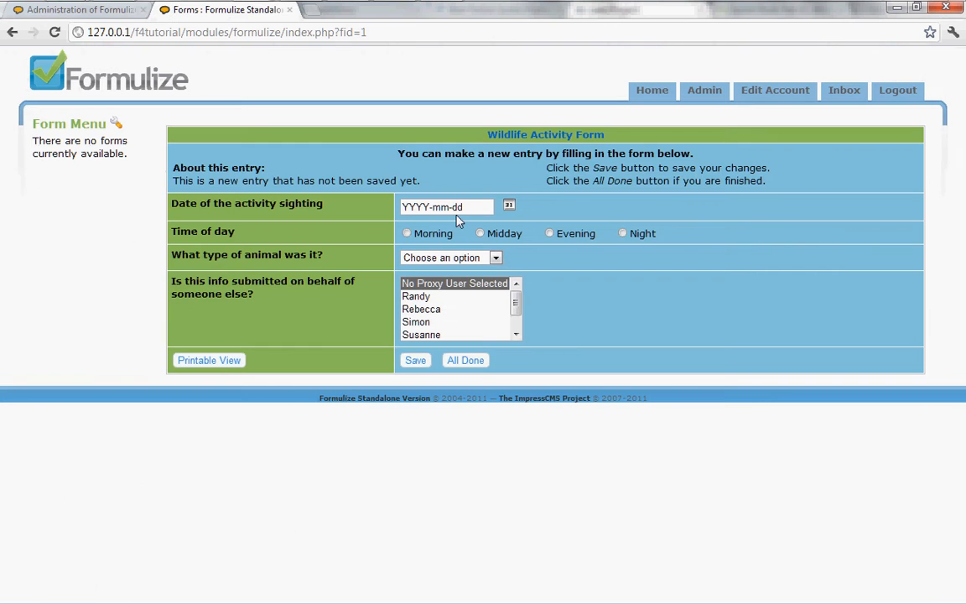
{"action": "left_click", "coordinate": [495, 259]}
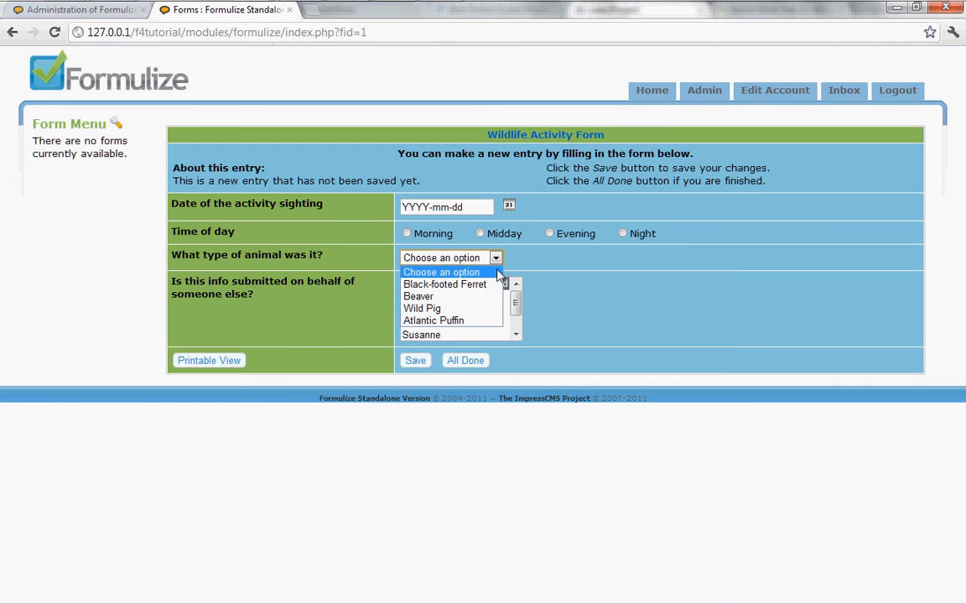
{"action": "left_click", "coordinate": [528, 265]}
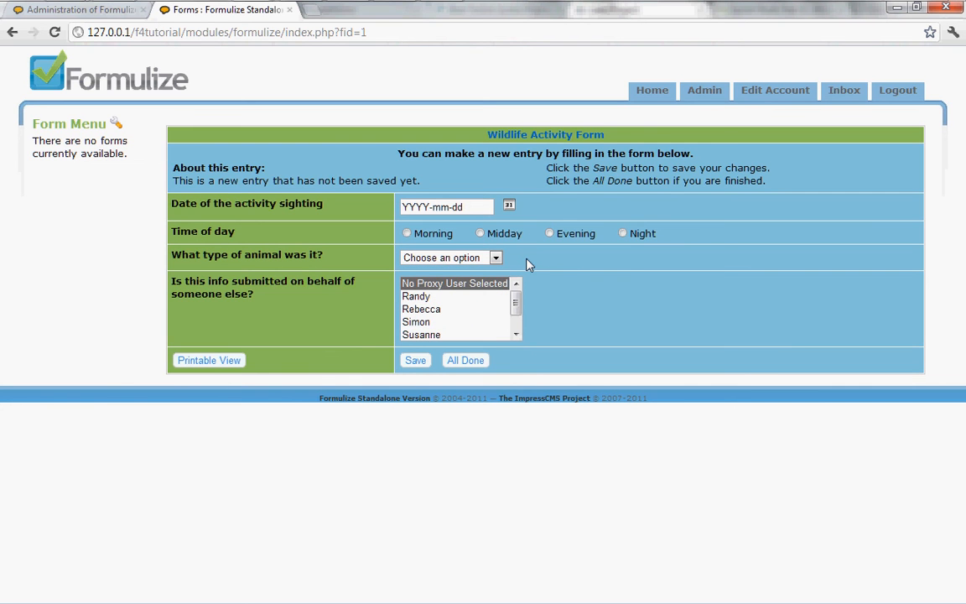
Step: Open the option settings of the "What type of animal was it?" element in the form administration
{"action": "left_click", "coordinate": [92, 10]}
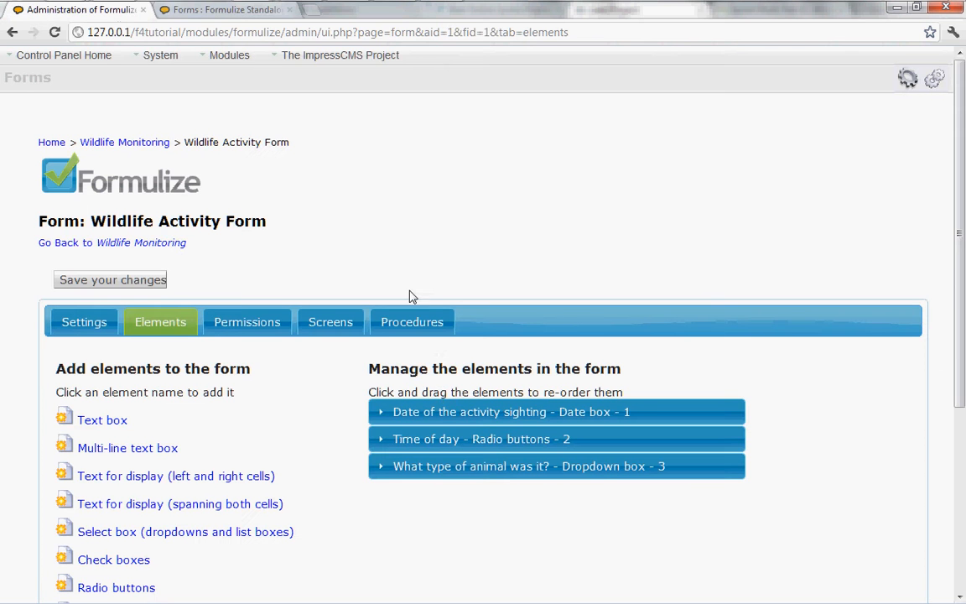
{"action": "left_click", "coordinate": [462, 474]}
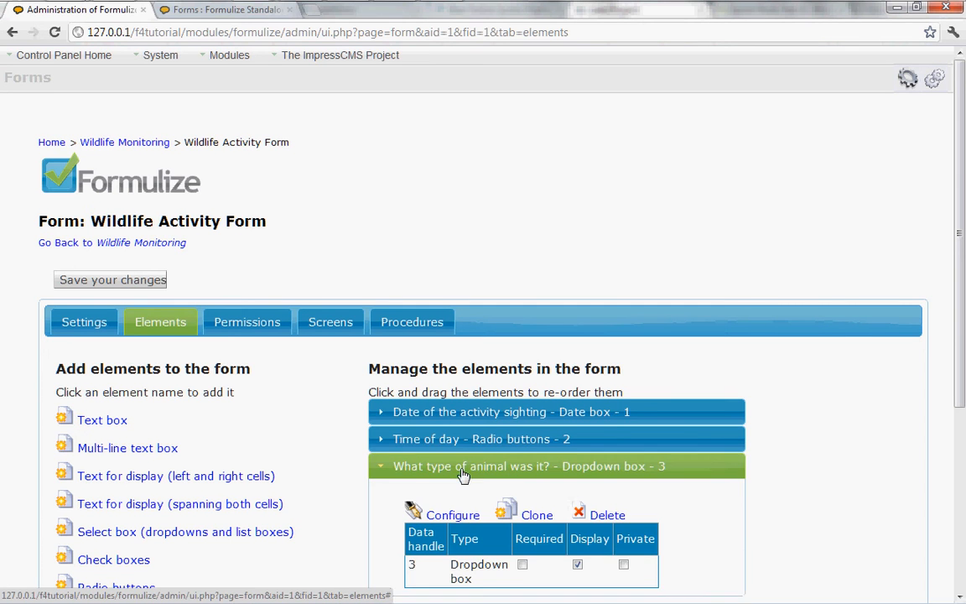
{"action": "left_click", "coordinate": [458, 522]}
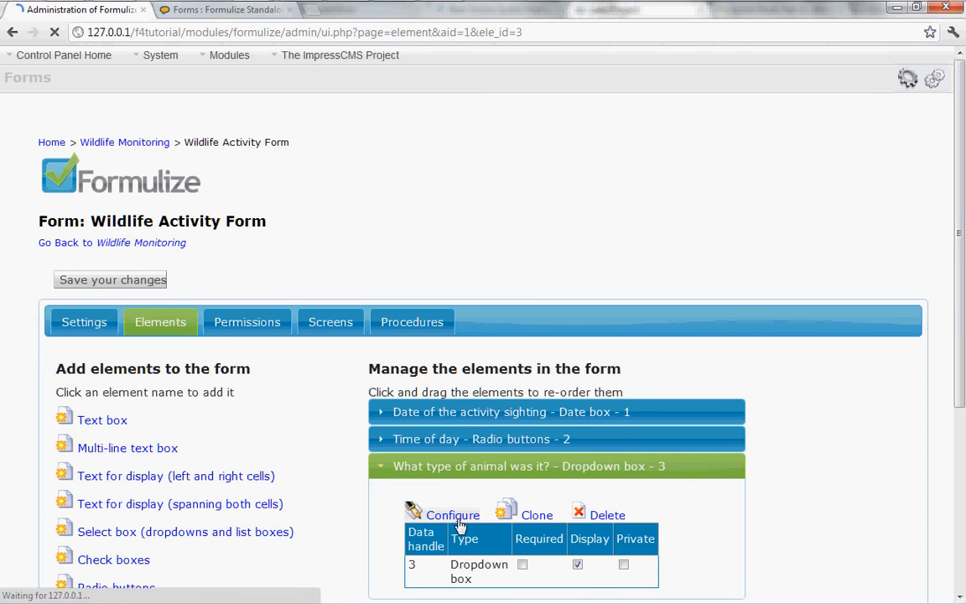
{"action": "left_click", "coordinate": [208, 342]}
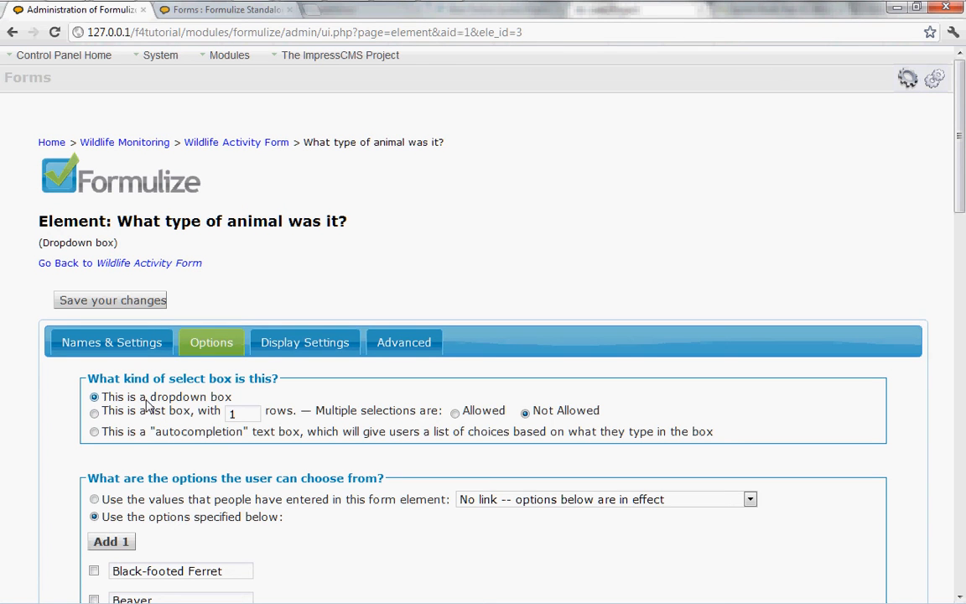
Step: Turn the animal type element into a list box with 4 rows and save the changes
{"action": "left_click", "coordinate": [95, 415]}
{"action": "left_click", "coordinate": [231, 422]}
{"action": "left_click_drag", "start_coordinate": [243, 421], "coordinate": [221, 428]}
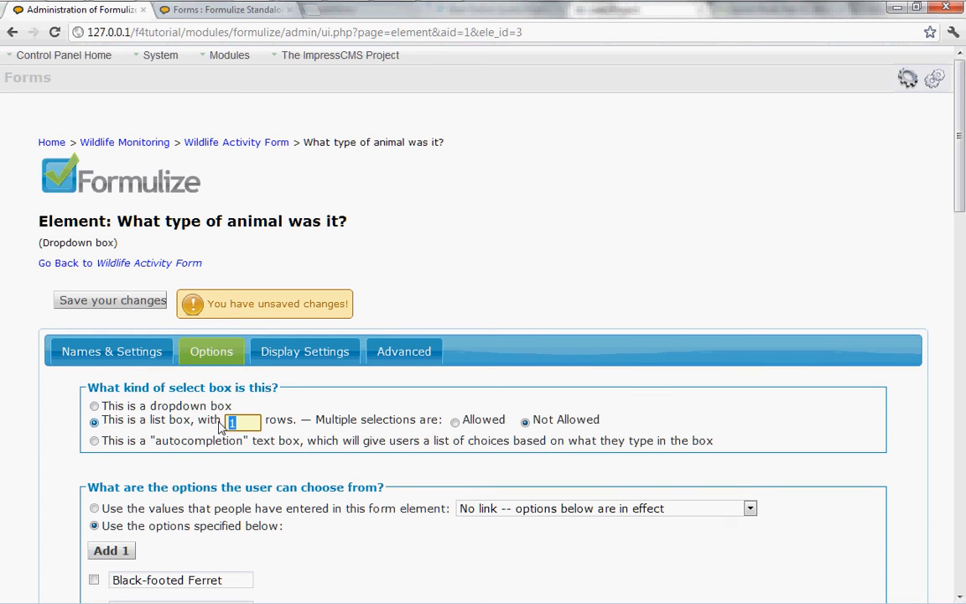
{"action": "type", "text": "4"}
{"action": "left_click", "coordinate": [123, 302]}
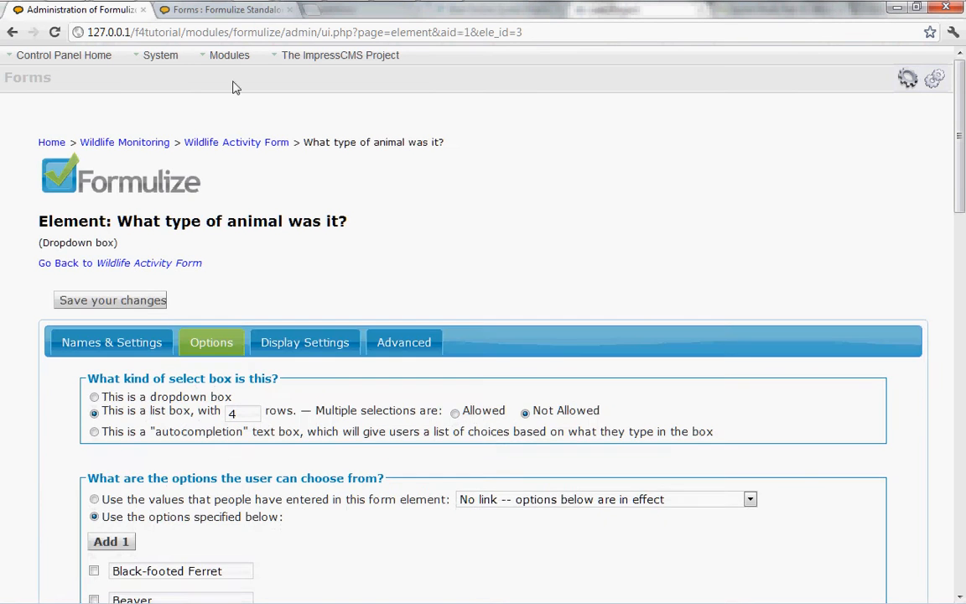
Step: Reload the live form and test single selection in the animal list with Wild Pig, Beaver, Black-footed Ferret and Atlantic Puffin
{"action": "left_click", "coordinate": [232, 10]}
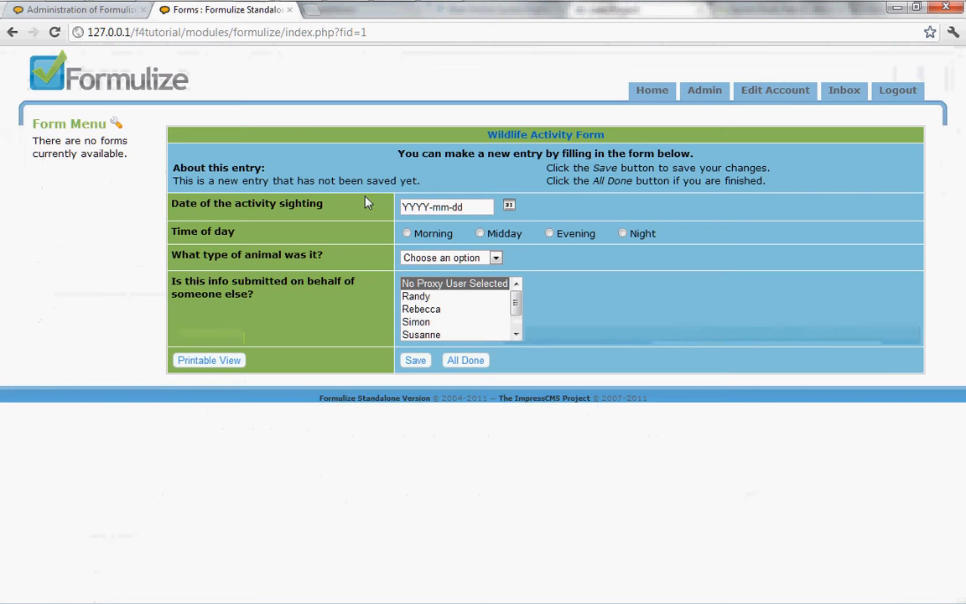
{"action": "key", "text": "F5"}
{"action": "key", "text": "Return"}
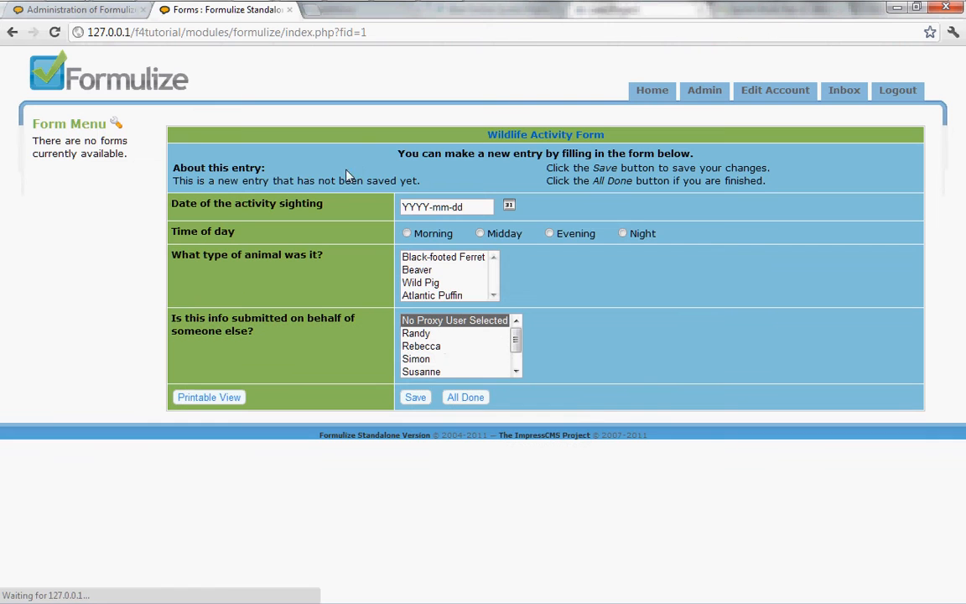
{"action": "left_click", "coordinate": [436, 283]}
{"action": "left_click", "coordinate": [432, 270]}
{"action": "left_click", "coordinate": [432, 257]}
{"action": "left_click", "coordinate": [425, 295]}
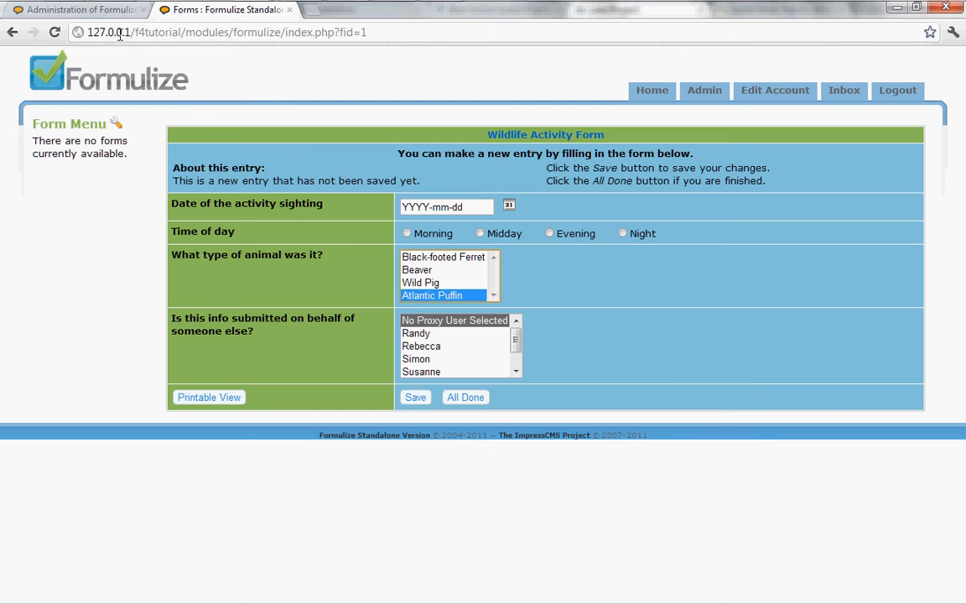
Step: Allow multiple selections in the animal type list box and save the changes
{"action": "left_click", "coordinate": [81, 11]}
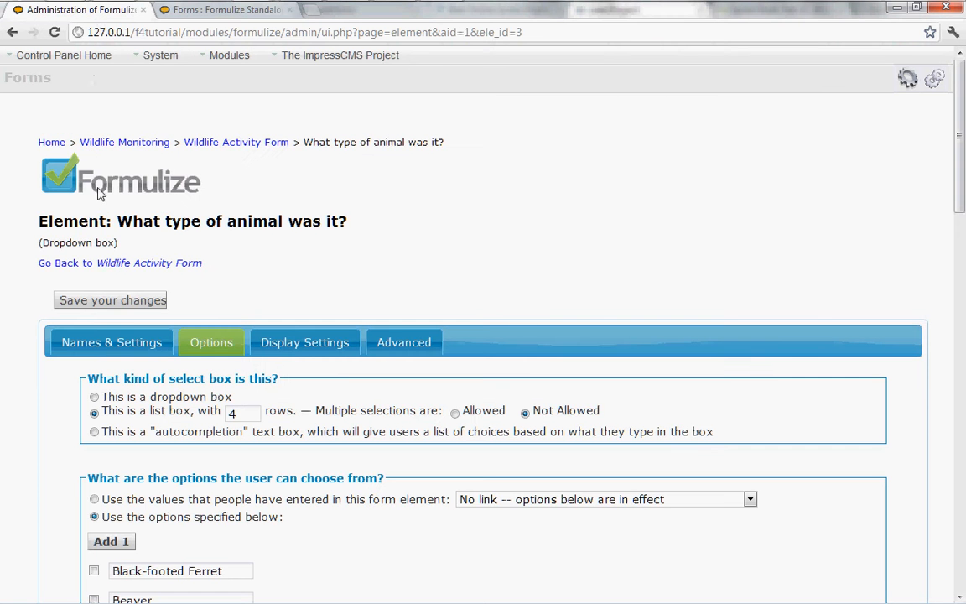
{"action": "left_click", "coordinate": [455, 413]}
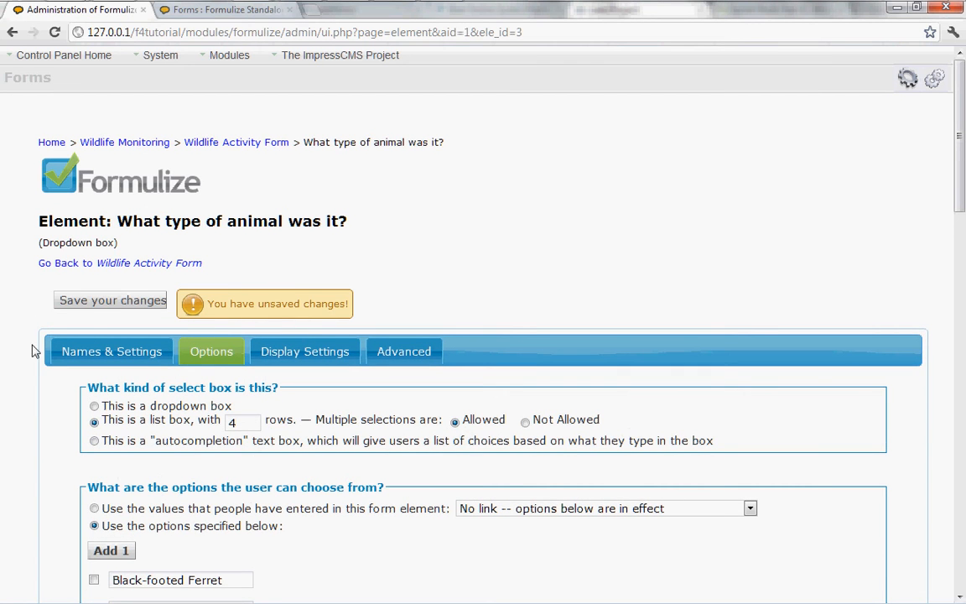
{"action": "left_click", "coordinate": [107, 303]}
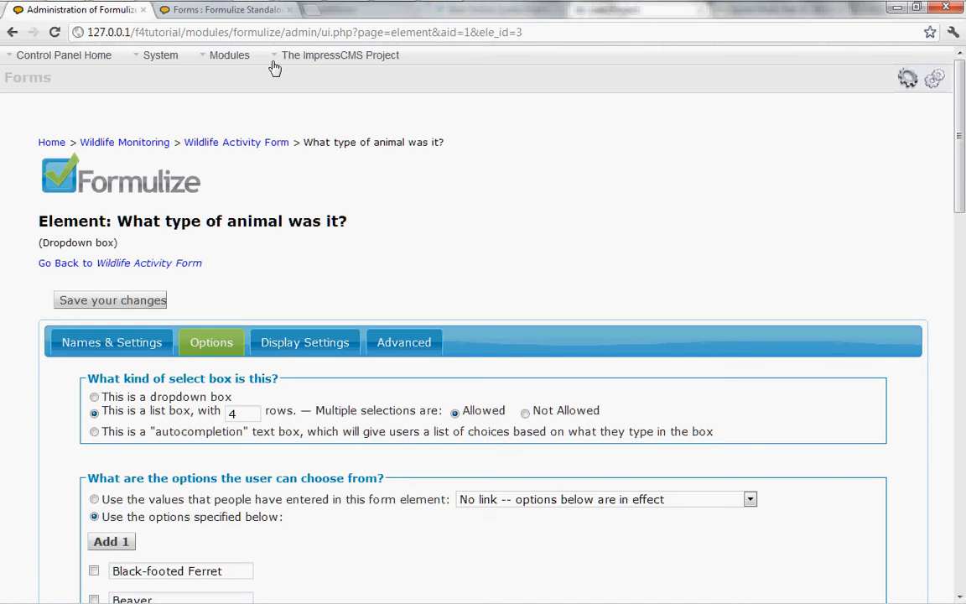
Step: Reload the live form and test multiple selection, leaving Black-footed Ferret, Wild Pig and Atlantic Puffin selected
{"action": "left_click", "coordinate": [228, 13]}
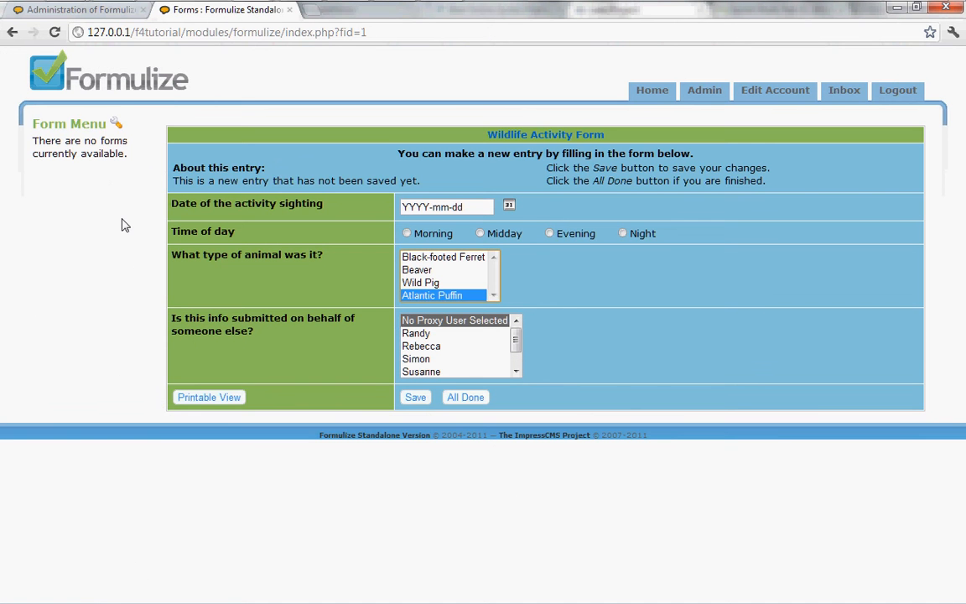
{"action": "left_click", "coordinate": [211, 272]}
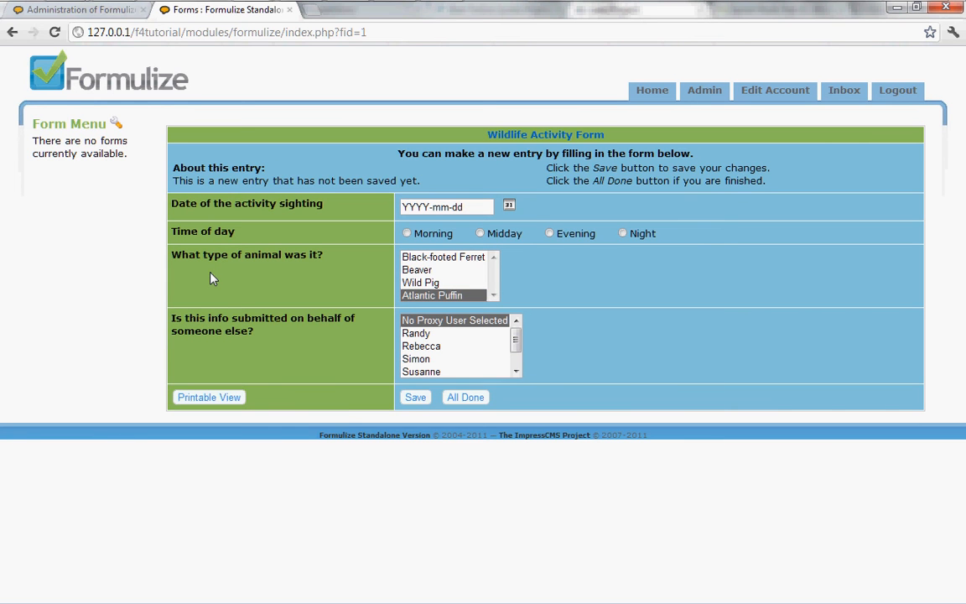
{"action": "key", "text": "F5"}
{"action": "key", "text": "Return"}
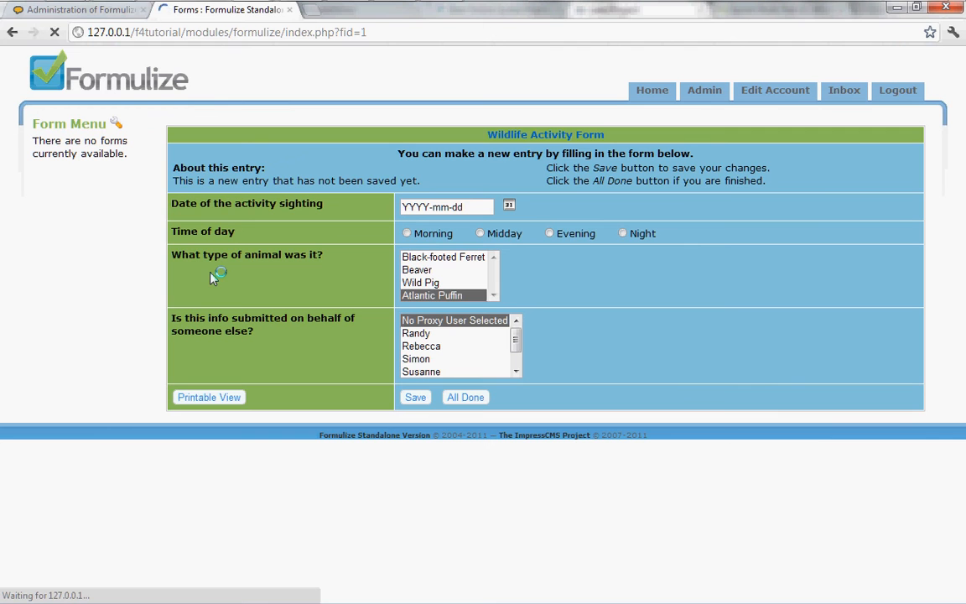
{"action": "left_click", "coordinate": [415, 271]}
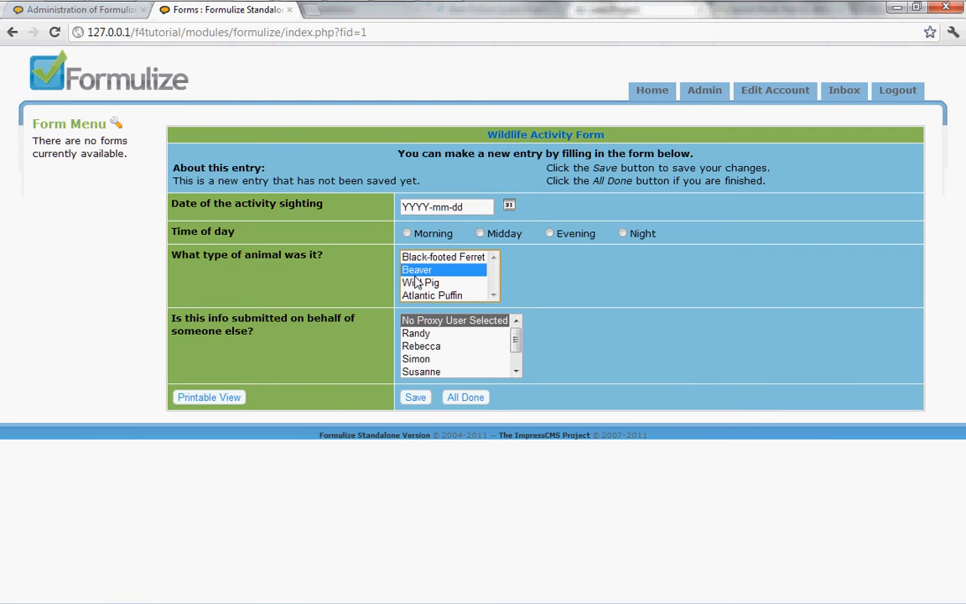
{"action": "left_click", "coordinate": [419, 283], "text": "ctrl"}
{"action": "left_click", "coordinate": [422, 296], "text": "ctrl"}
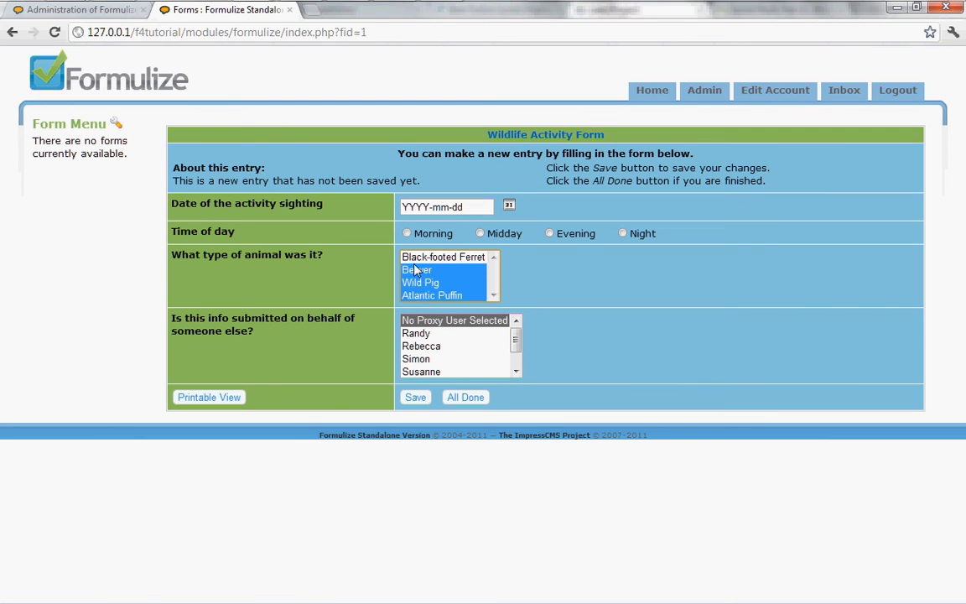
{"action": "left_click", "coordinate": [420, 257], "text": "ctrl"}
{"action": "left_click", "coordinate": [413, 271], "text": "ctrl"}
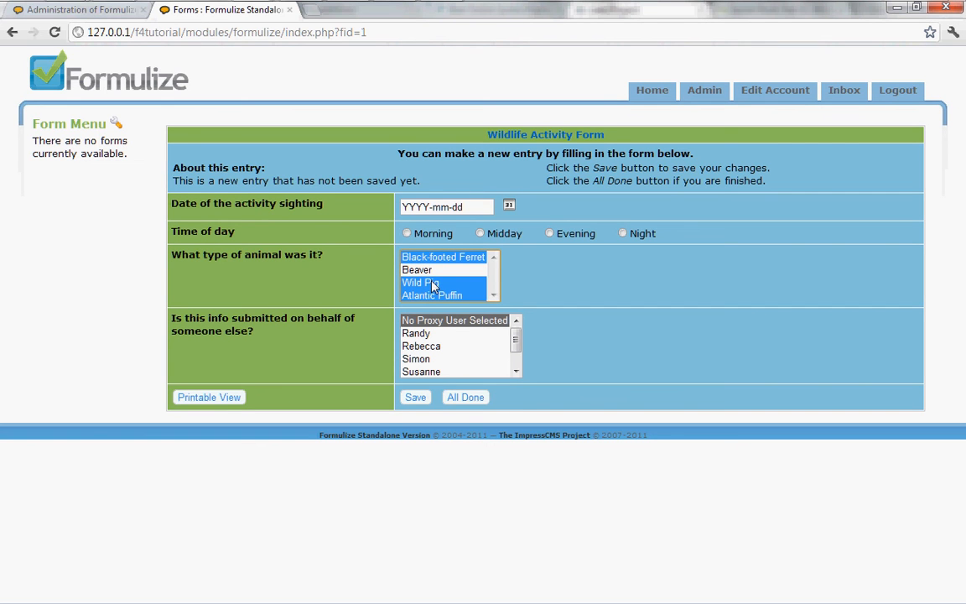
{"action": "left_click", "coordinate": [332, 288]}
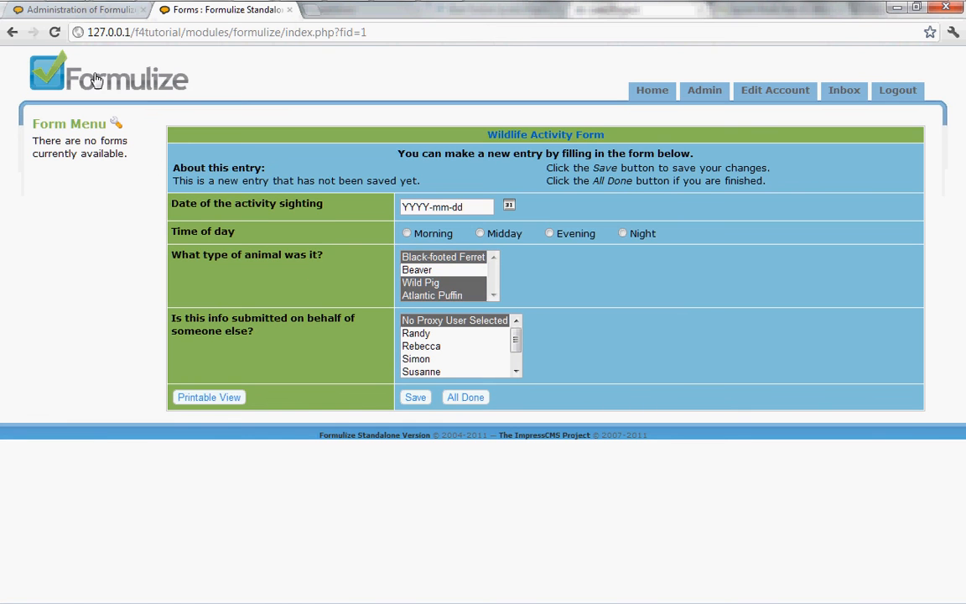
Step: Set the animal type list box to 12 rows and save the changes
{"action": "left_click", "coordinate": [75, 10]}
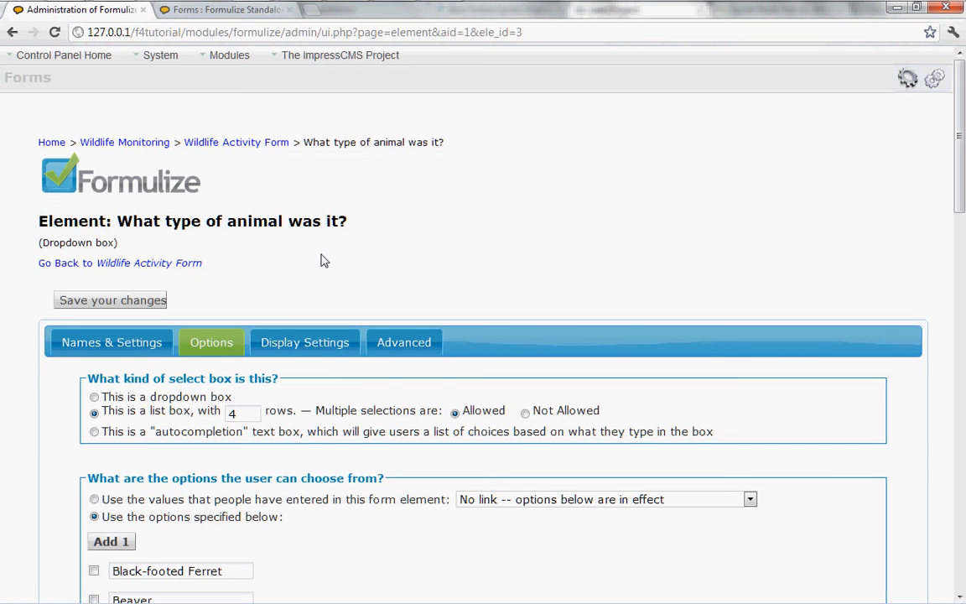
{"action": "left_click", "coordinate": [249, 414]}
{"action": "left_click_drag", "start_coordinate": [249, 414], "coordinate": [212, 421]}
{"action": "type", "text": "12"}
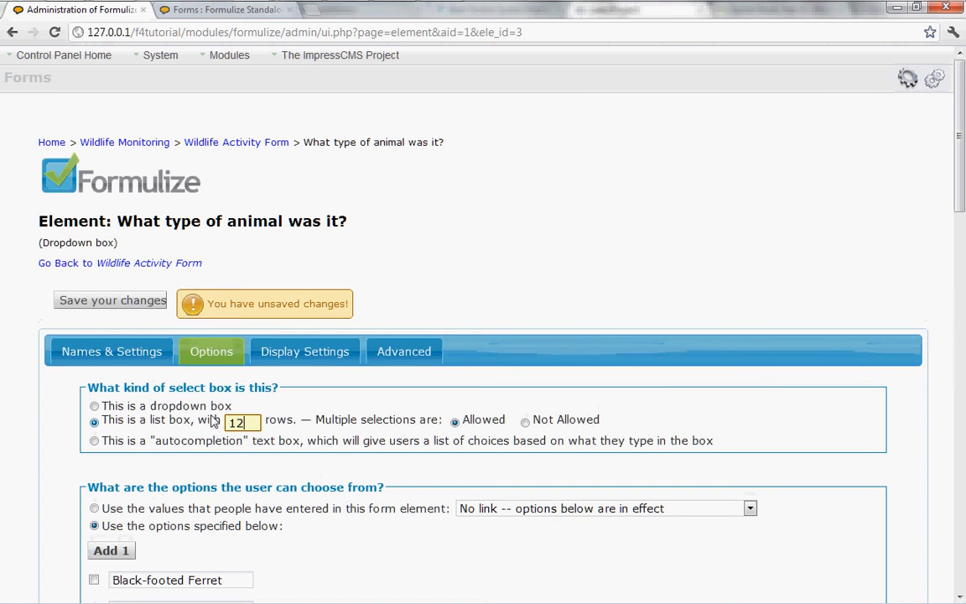
{"action": "scroll", "coordinate": [329, 529], "scroll_direction": "down", "scroll_amount": 1}
{"action": "scroll", "coordinate": [329, 531], "scroll_direction": "down", "scroll_amount": 1}
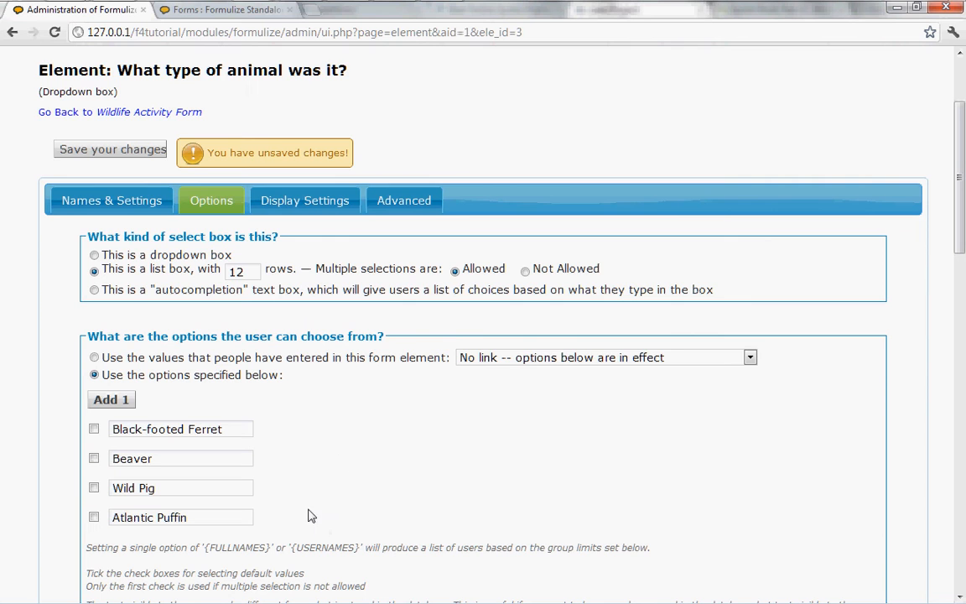
{"action": "scroll", "coordinate": [352, 434], "scroll_direction": "up", "scroll_amount": 1}
{"action": "left_click", "coordinate": [109, 227]}
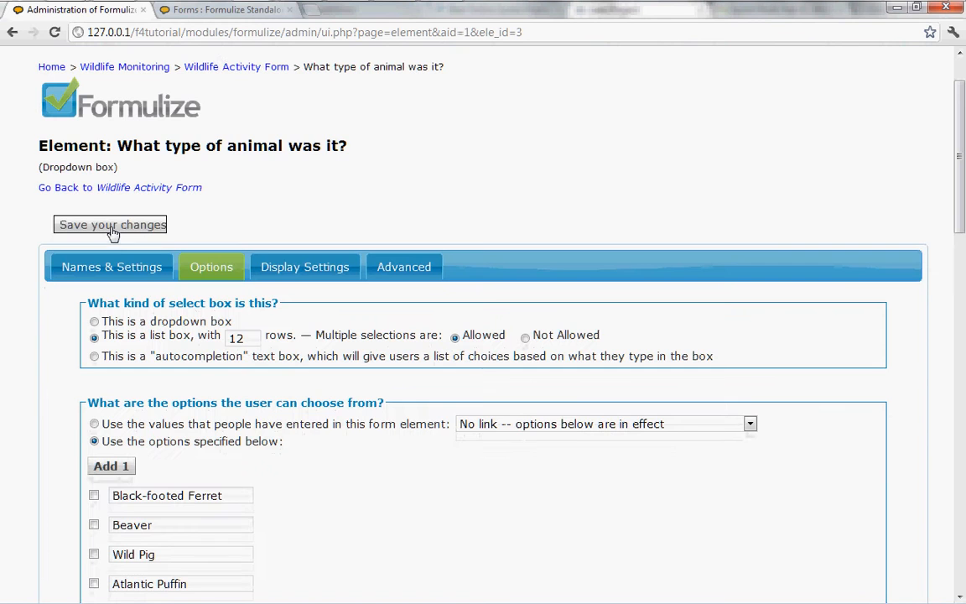
Step: Reload the live form and compare the animal list box's size with the proxy user list
{"action": "left_click", "coordinate": [198, 11]}
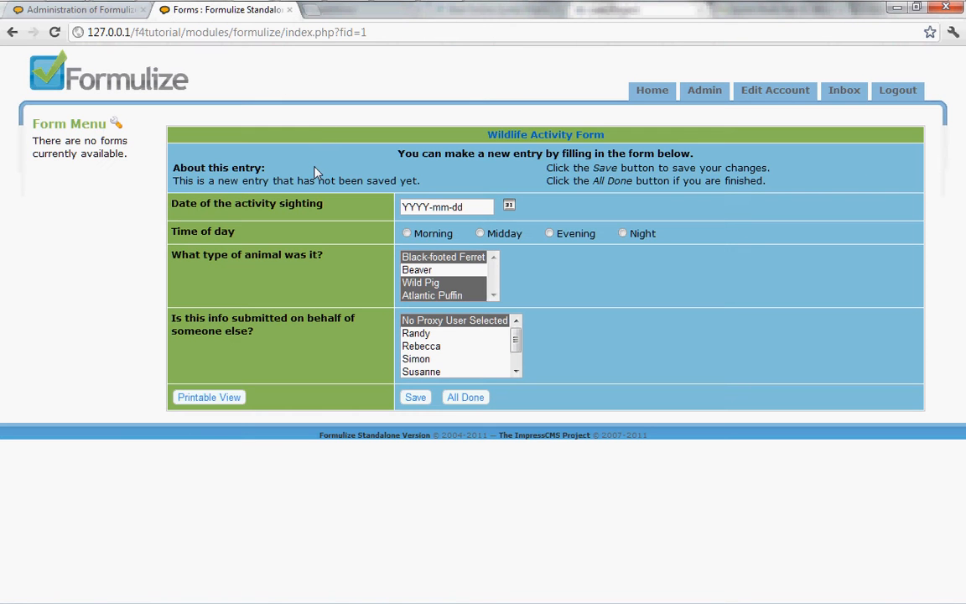
{"action": "key", "text": "F5"}
{"action": "key", "text": "Return"}
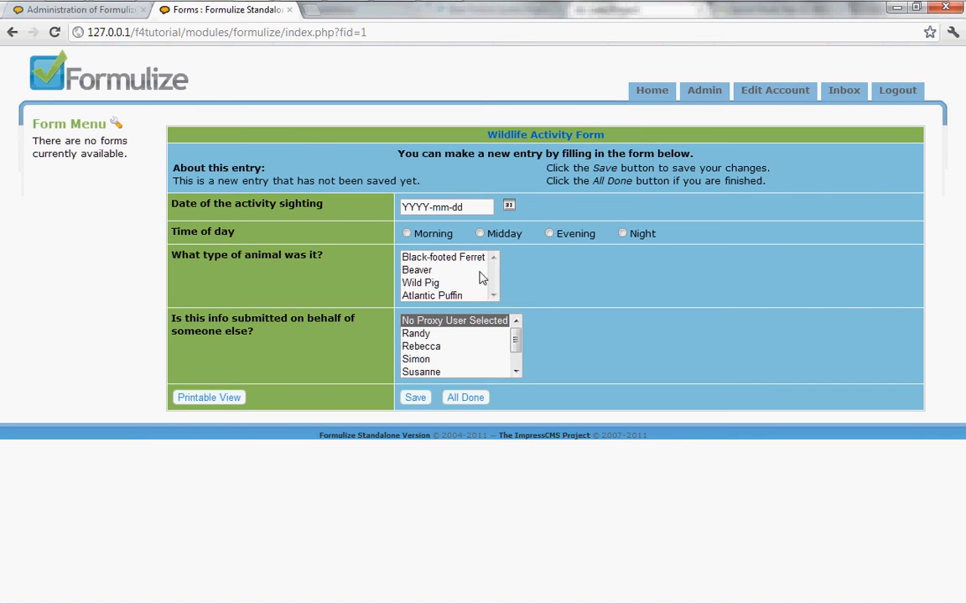
{"action": "mouse_move", "coordinate": [514, 340]}
{"action": "left_mouse_down"}
{"action": "mouse_move", "coordinate": [520, 361]}
{"action": "mouse_move", "coordinate": [523, 338]}
{"action": "left_mouse_up"}
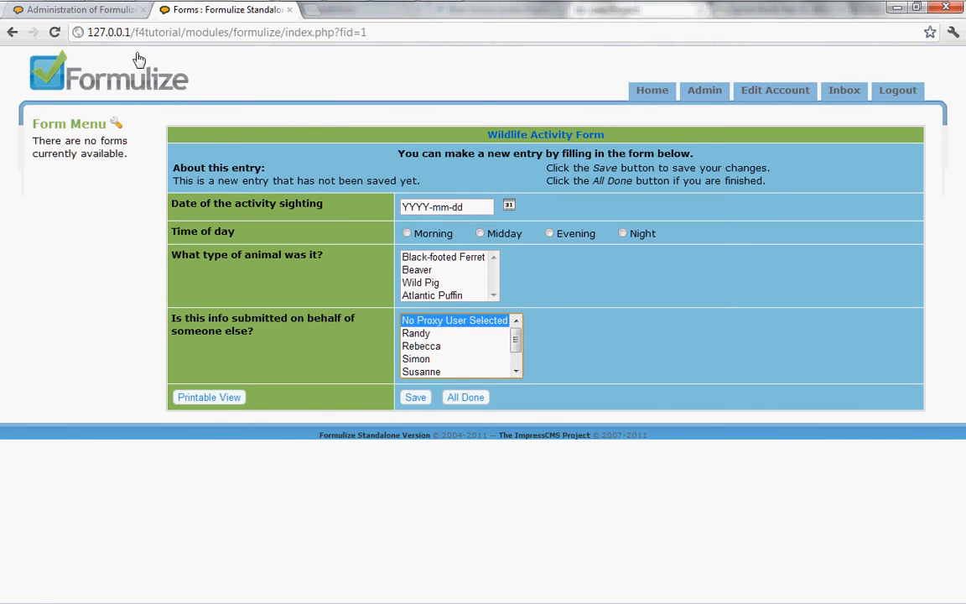
Step: Change the animal type element to an autocompletion text box and save the changes
{"action": "left_click", "coordinate": [99, 11]}
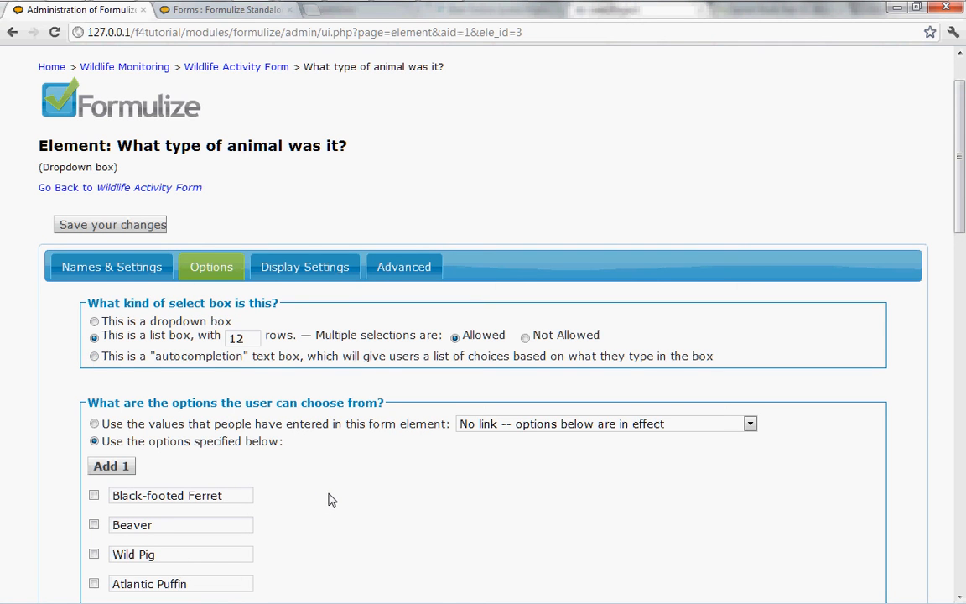
{"action": "scroll", "coordinate": [328, 500], "scroll_direction": "down", "scroll_amount": 2}
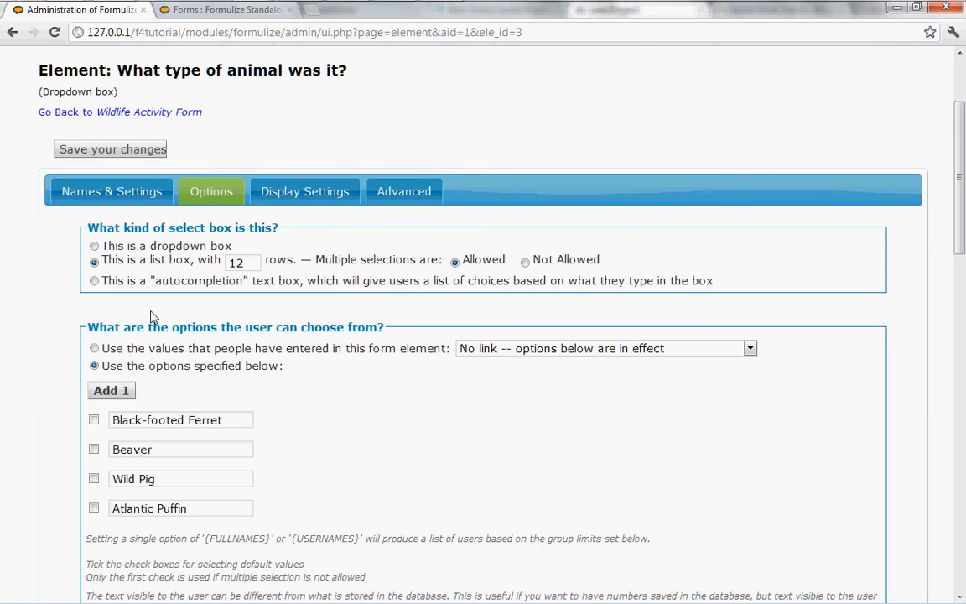
{"action": "left_click", "coordinate": [94, 280]}
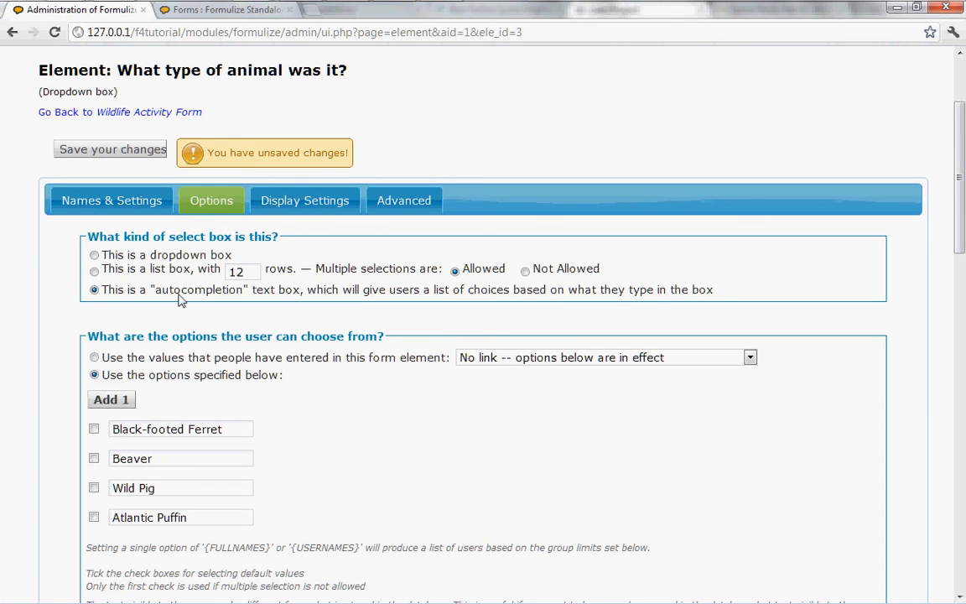
{"action": "left_click", "coordinate": [94, 152]}
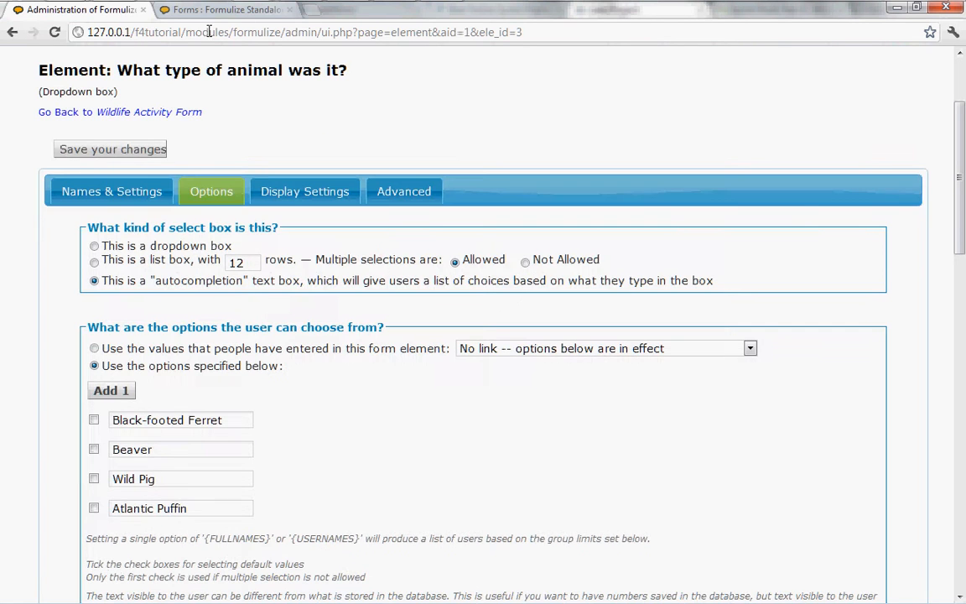
Step: Reload the live Wildlife Activity Form to check the autocompletion field for the animal type
{"action": "left_click", "coordinate": [193, 9]}
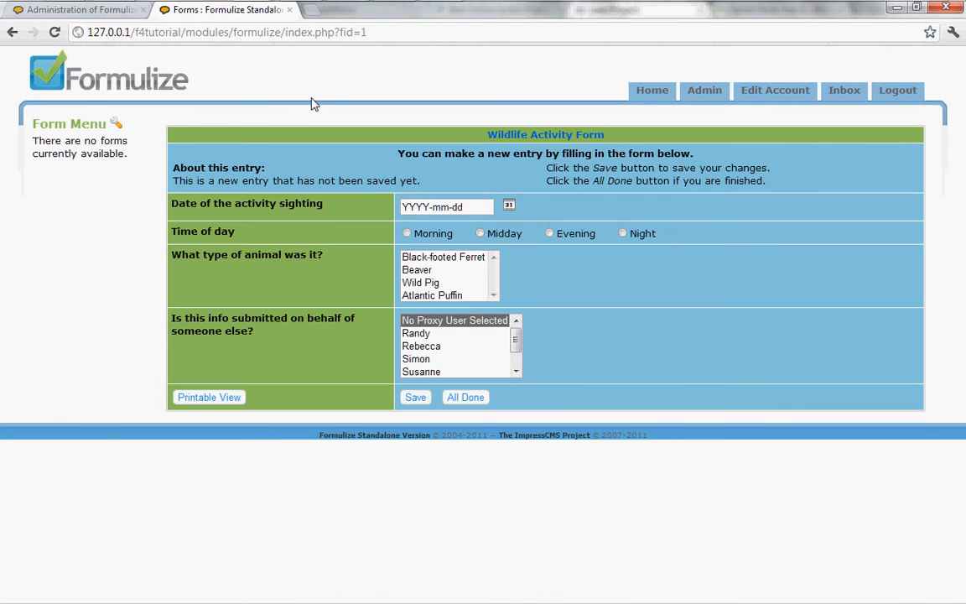
{"action": "key", "text": "F5"}
{"action": "key", "text": "Return"}
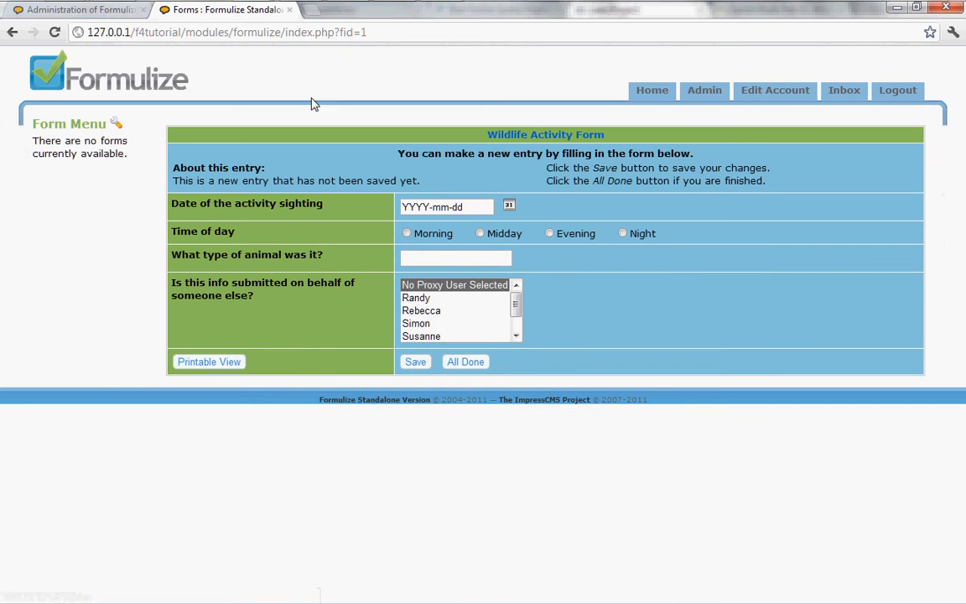
Step: Test the animal type autocompletion field by entering "b" and choosing the suggestion Black-footed Ferret
{"action": "left_click", "coordinate": [426, 261]}
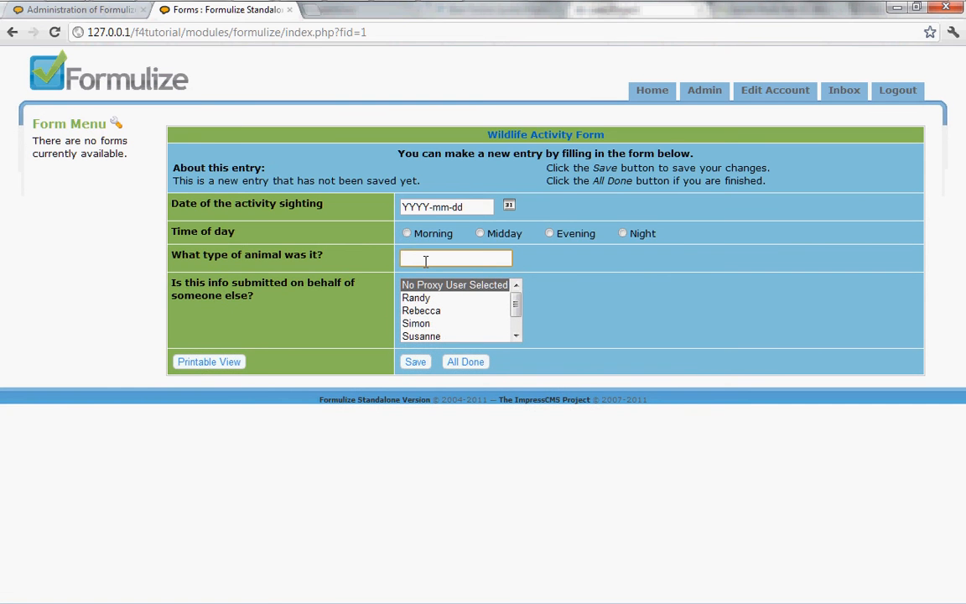
{"action": "type", "text": "b"}
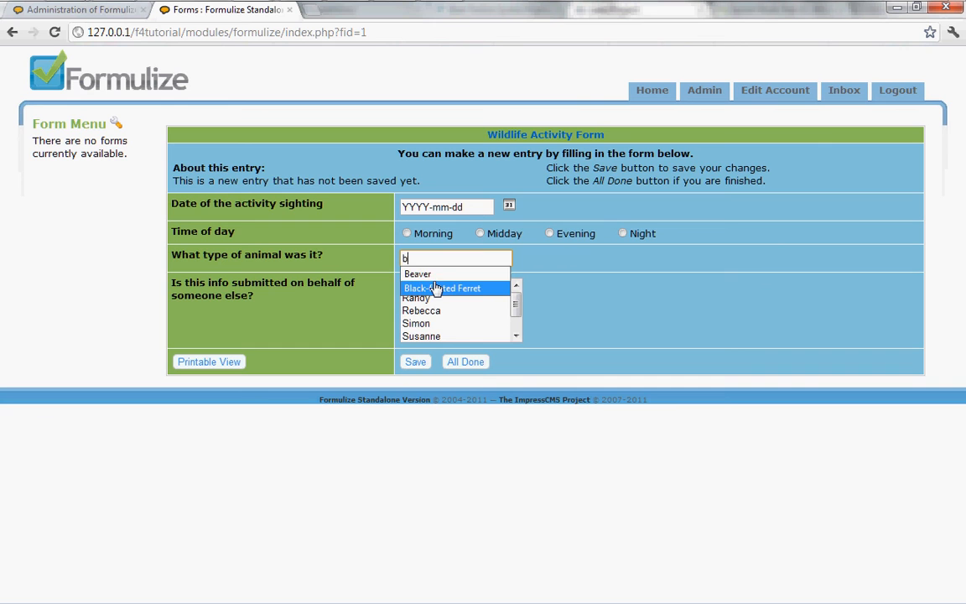
{"action": "left_click", "coordinate": [438, 289]}
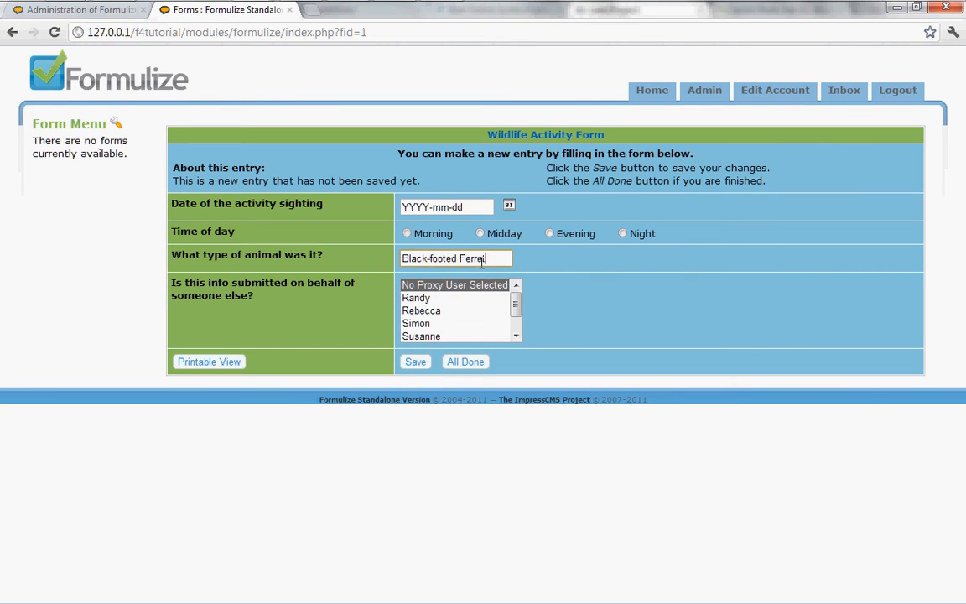
Step: Test the animal type field with entries that are not options: "sdf", "asdfs" and "Oxen"
{"action": "left_click_drag", "start_coordinate": [493, 263], "coordinate": [379, 267]}
{"action": "type", "text": "sdf"}
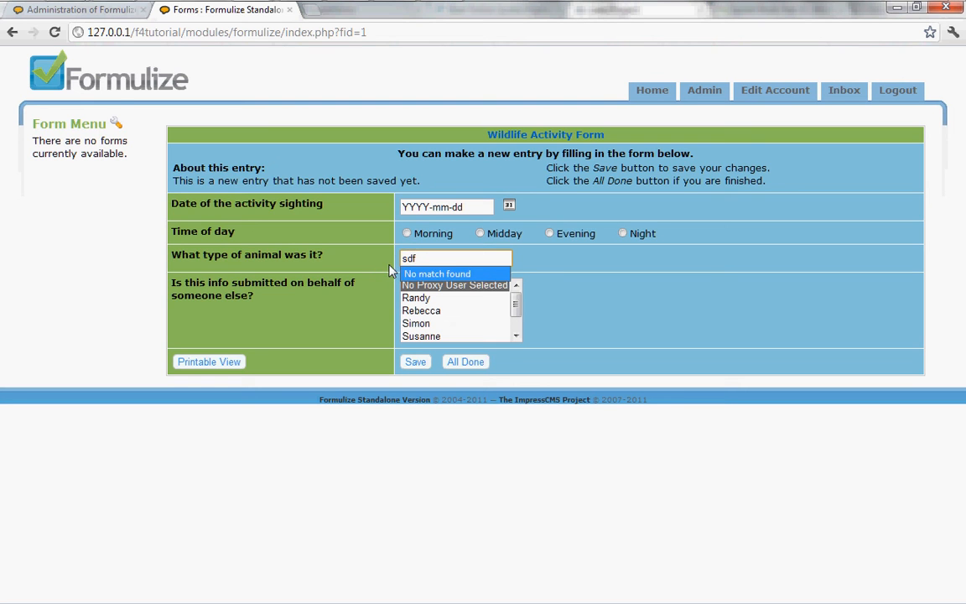
{"action": "left_click", "coordinate": [389, 265]}
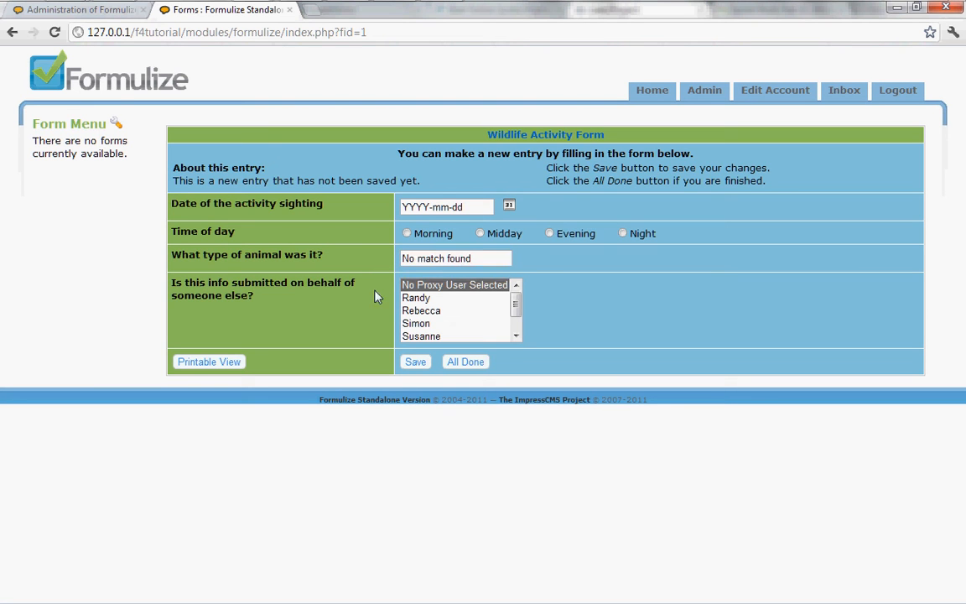
{"action": "left_click", "coordinate": [462, 259]}
{"action": "type", "text": "asdfs"}
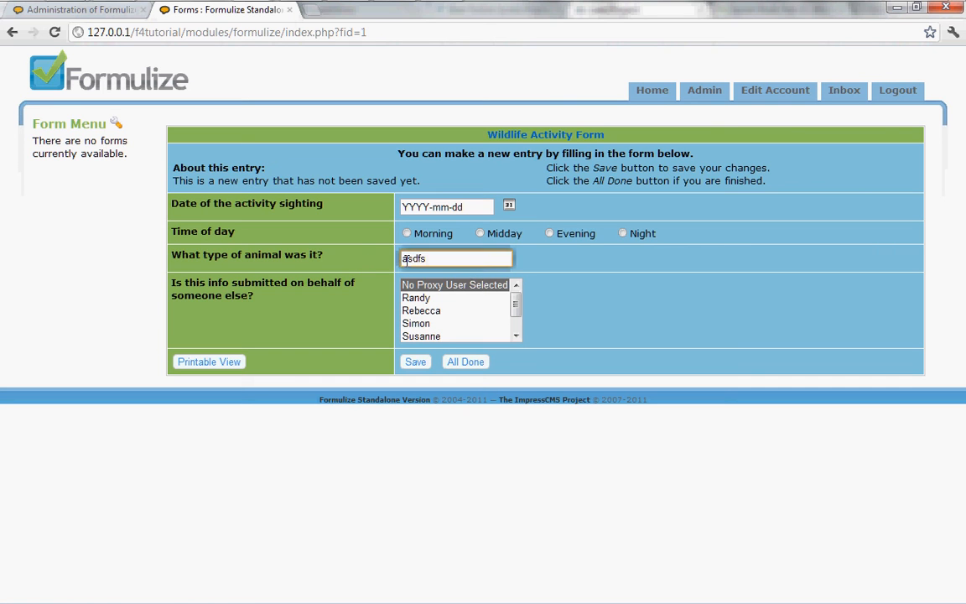
{"action": "type", "text": "Oxen"}
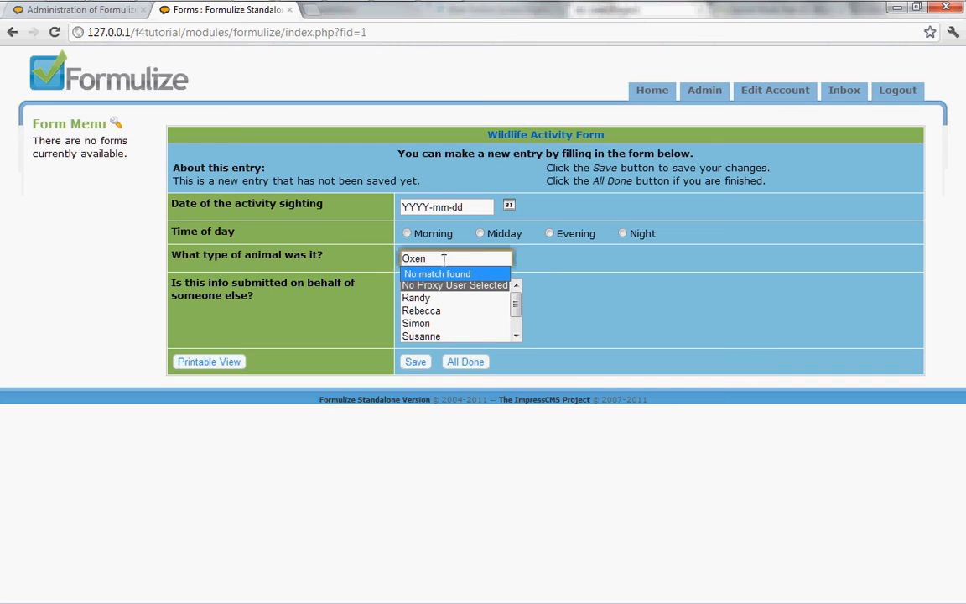
{"action": "key", "text": "Return"}
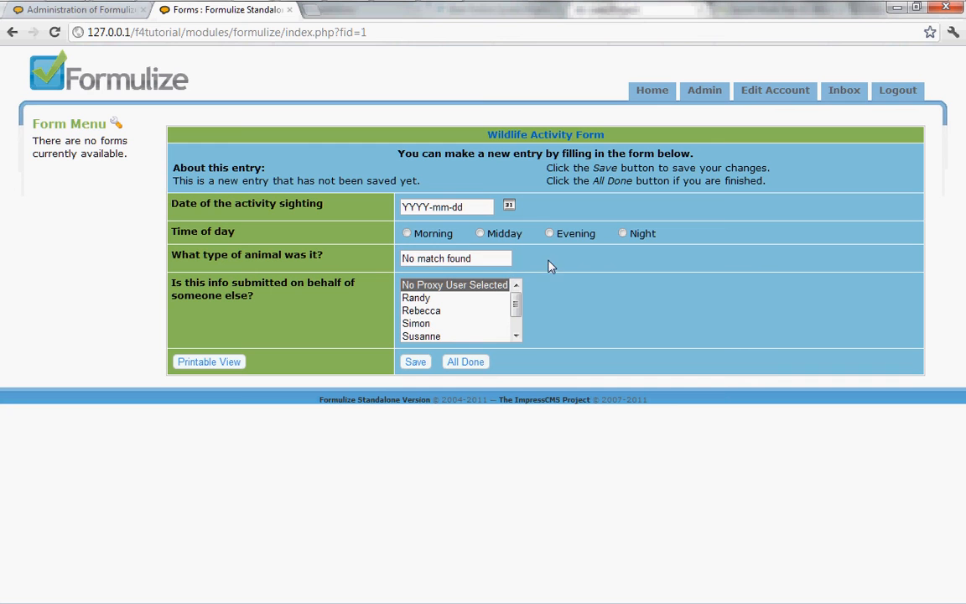
{"action": "left_click_drag", "start_coordinate": [408, 258], "coordinate": [366, 270]}
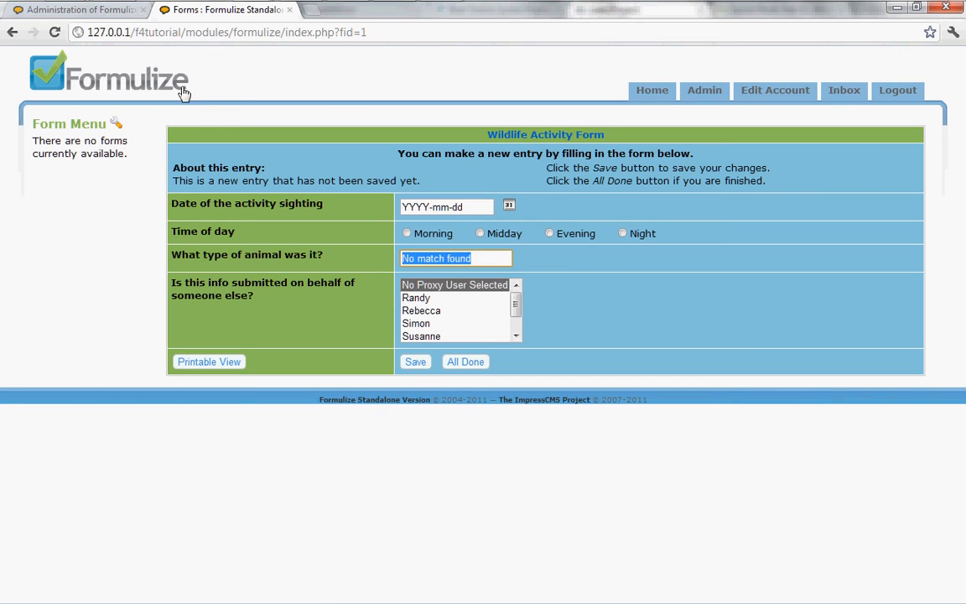
Step: Make the animal type element a dropdown box again, resetting the list box settings to 1 row with multiple selections not allowed
{"action": "left_click", "coordinate": [88, 15]}
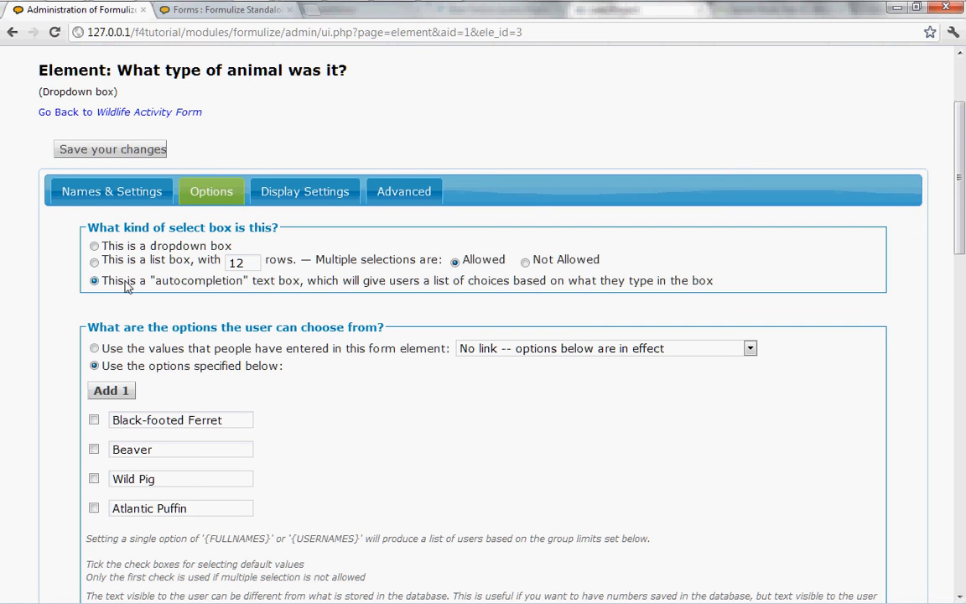
{"action": "left_click", "coordinate": [95, 246]}
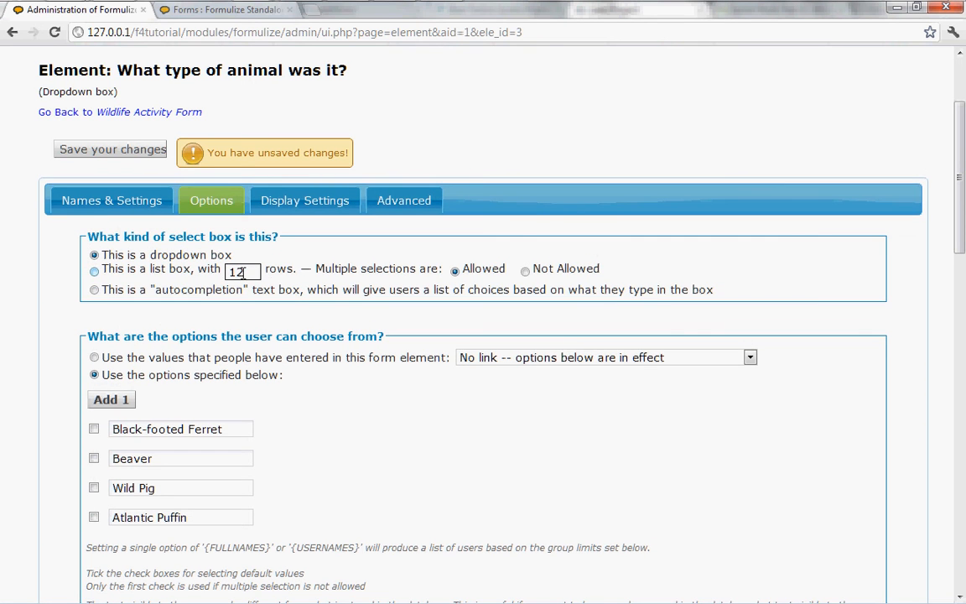
{"action": "left_click", "coordinate": [526, 272]}
{"action": "double_click", "coordinate": [230, 271]}
{"action": "type", "text": "1"}
{"action": "left_click", "coordinate": [95, 256]}
Step: Read the note on using the pipe character to store option values that differ from the visible text
{"action": "scroll", "coordinate": [489, 474], "scroll_direction": "down", "scroll_amount": 3}
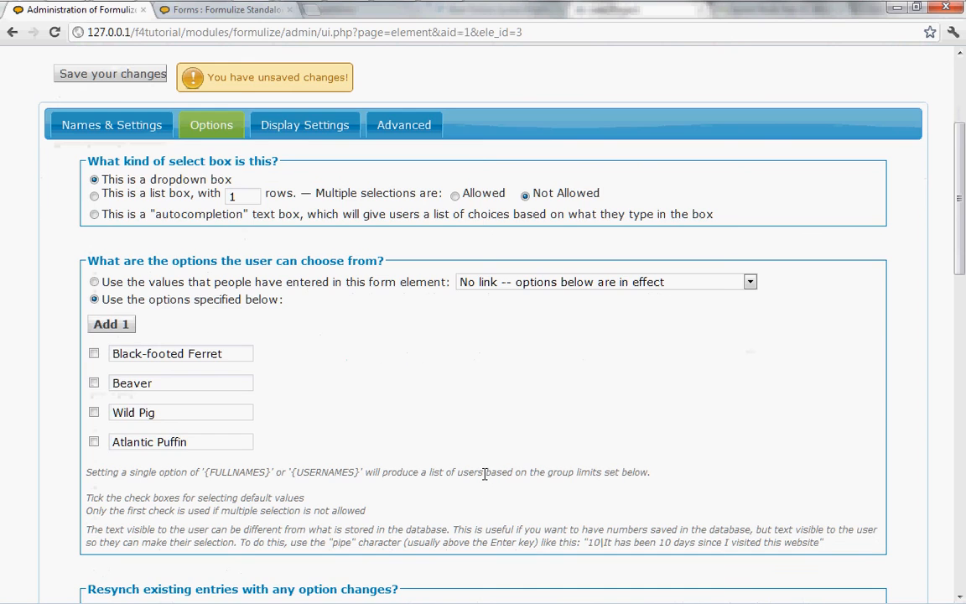
{"action": "scroll", "coordinate": [470, 444], "scroll_direction": "down", "scroll_amount": 1}
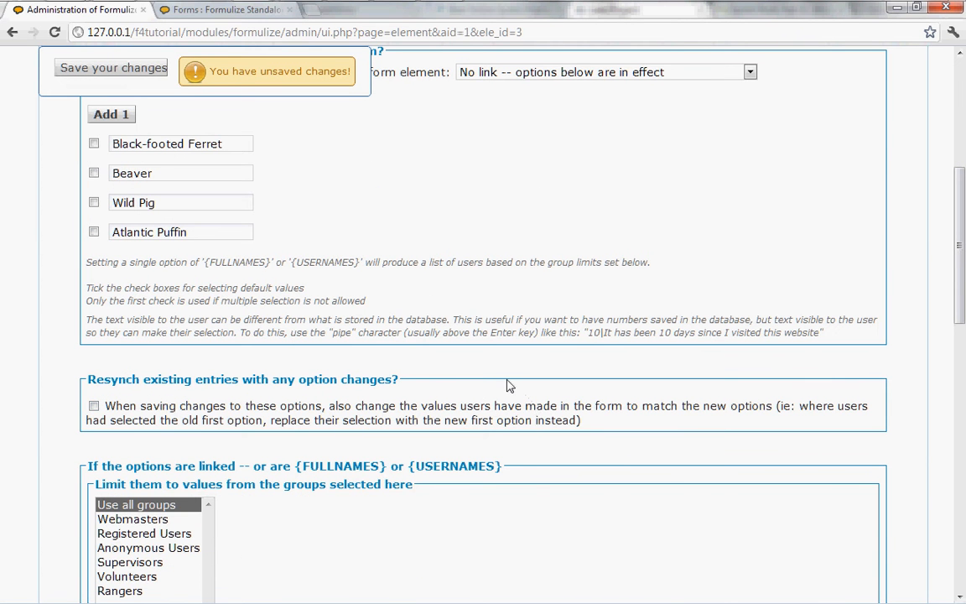
{"action": "scroll", "coordinate": [509, 384], "scroll_direction": "up", "scroll_amount": 1}
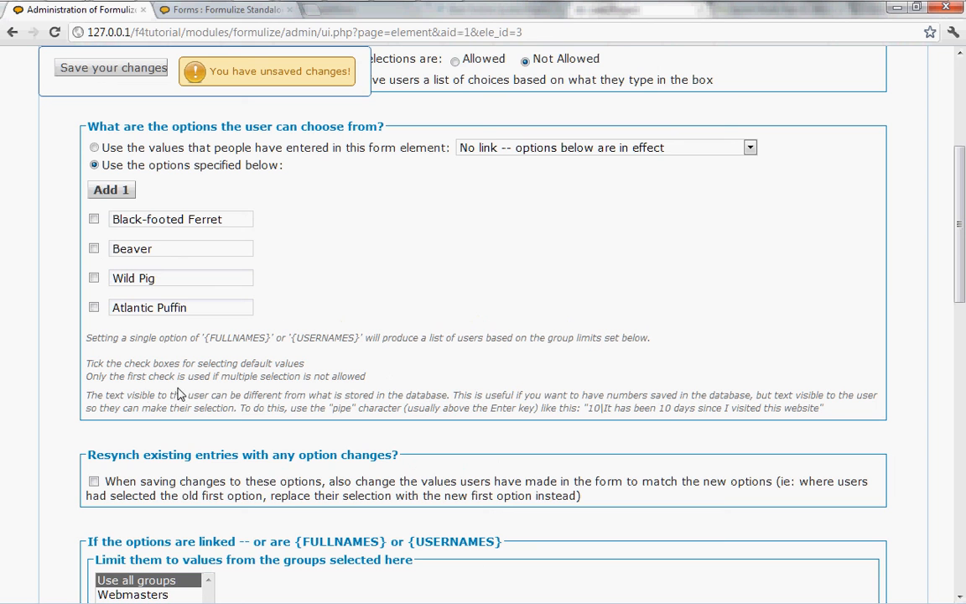
{"action": "left_click_drag", "start_coordinate": [84, 395], "coordinate": [824, 407]}
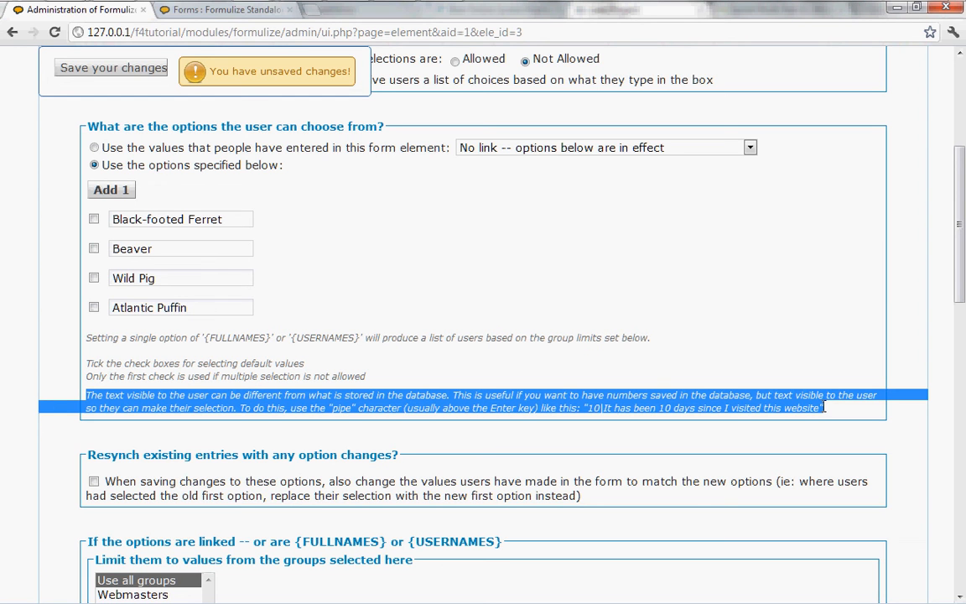
{"action": "left_click", "coordinate": [835, 410]}
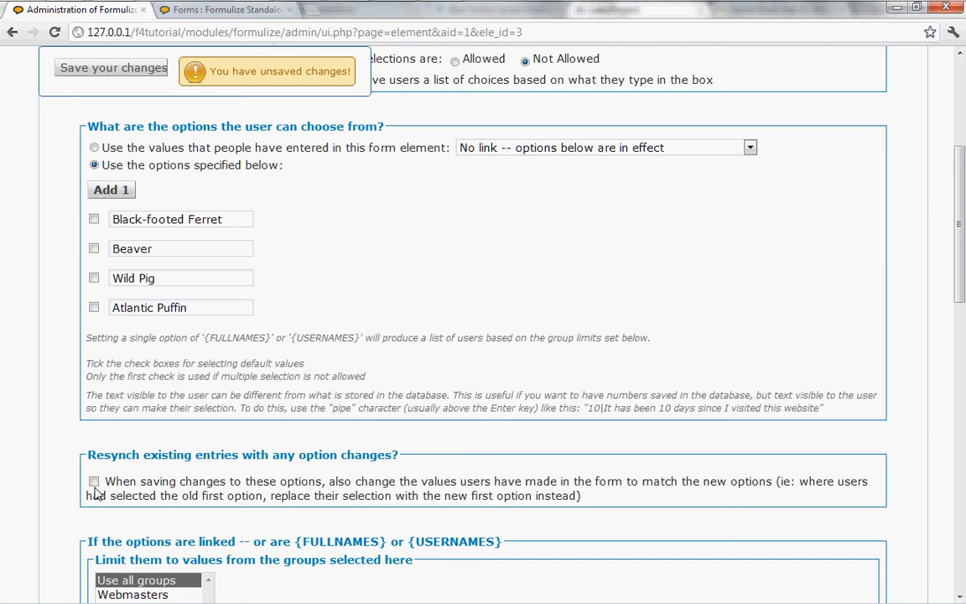
Step: Clear the four animal options Atlantic Puffin, Wild Pig, Beaver and Black-footed Ferret
{"action": "left_click", "coordinate": [164, 248]}
{"action": "left_click_drag", "start_coordinate": [186, 308], "coordinate": [65, 308]}
{"action": "key", "text": "BackSpace"}
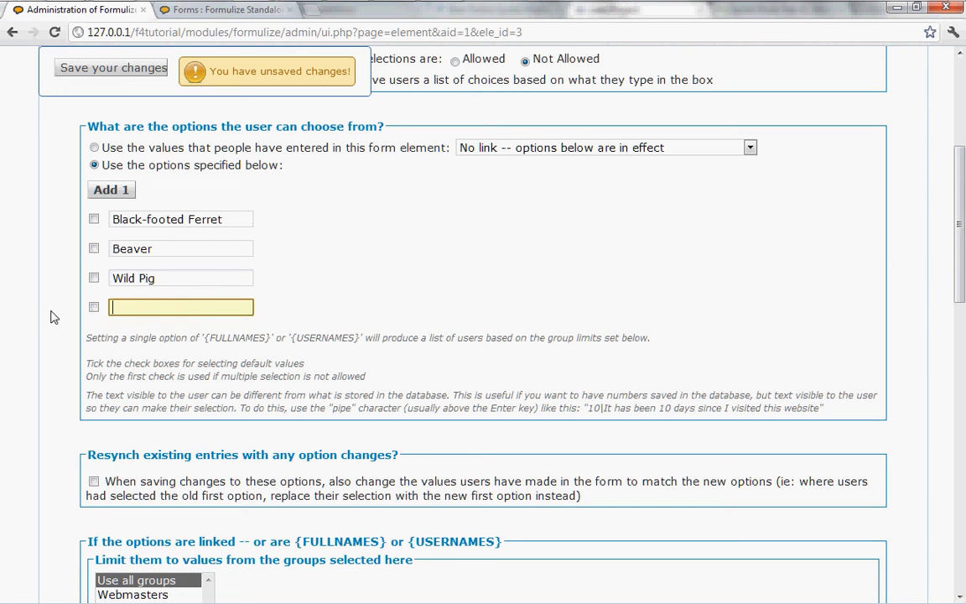
{"action": "left_click_drag", "start_coordinate": [172, 278], "coordinate": [78, 251]}
{"action": "key", "text": "BackSpace"}
{"action": "left_click_drag", "start_coordinate": [150, 254], "coordinate": [89, 251]}
{"action": "key", "text": "BackSpace"}
{"action": "left_click_drag", "start_coordinate": [243, 219], "coordinate": [102, 220]}
{"action": "key", "text": "BackSpace"}
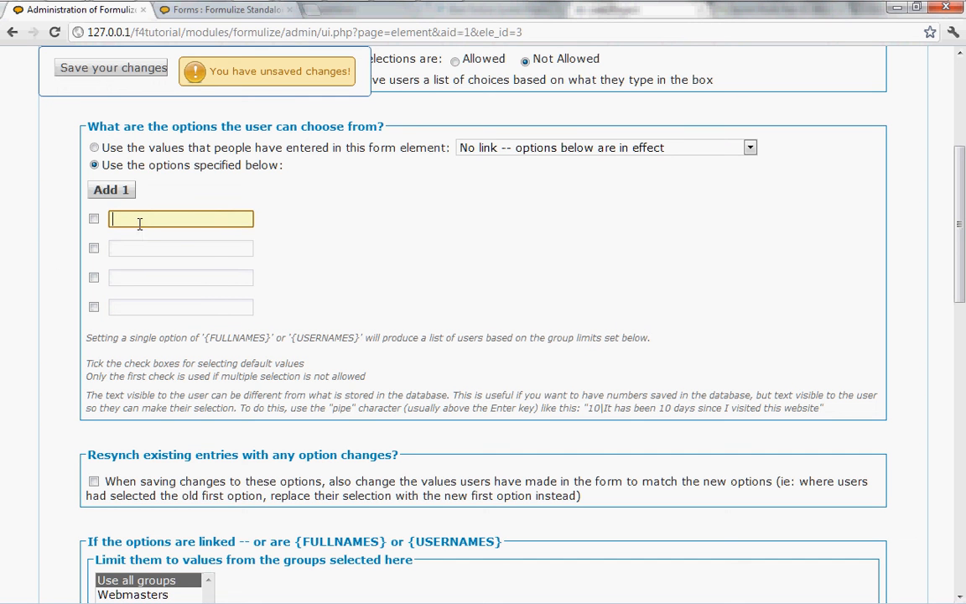
Step: Enter {USERNAMES} as the only option of the dropdown and save the changes
{"action": "left_click", "coordinate": [143, 220]}
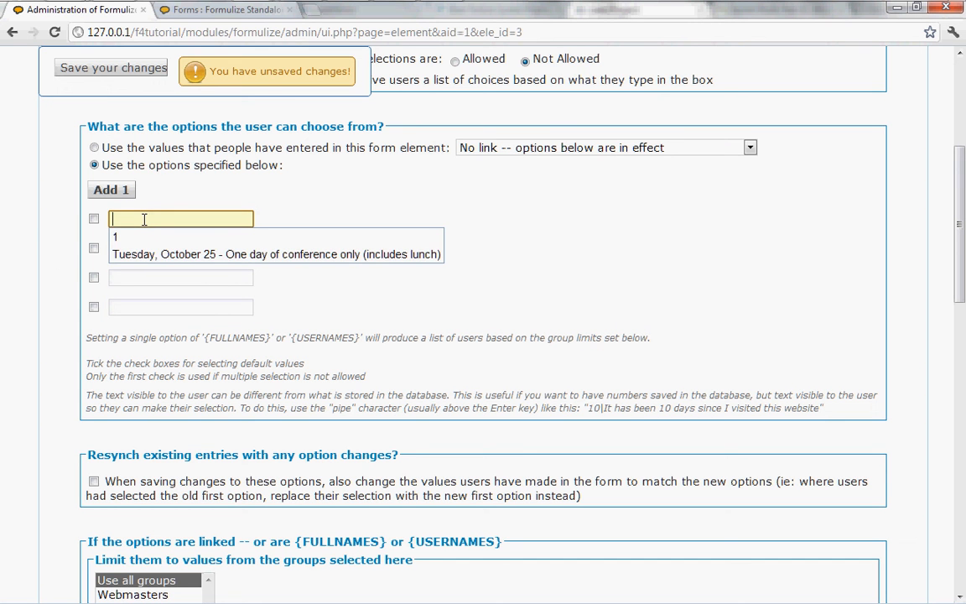
{"action": "type", "text": "{USE"}
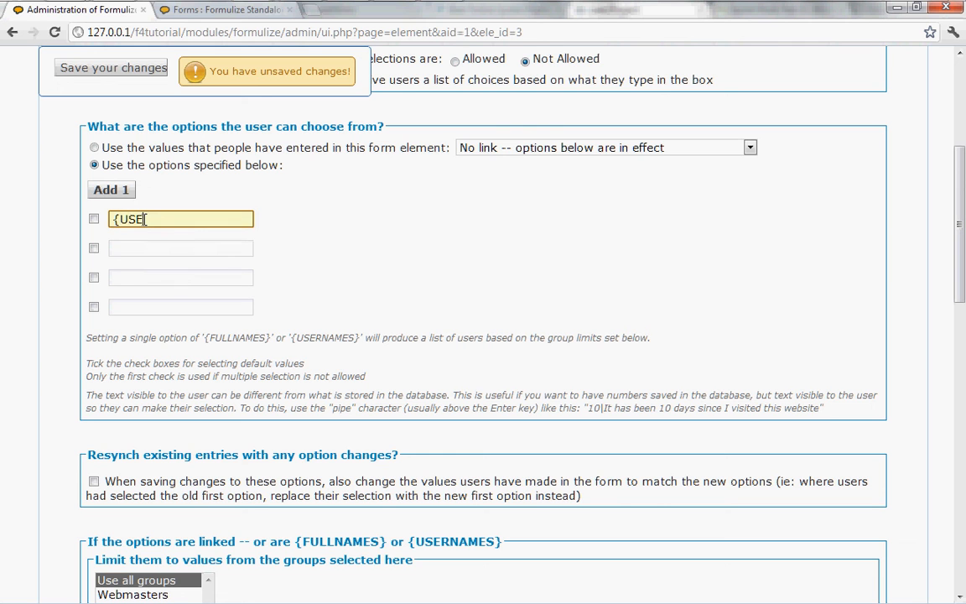
{"action": "type", "text": "RNAMES}"}
{"action": "left_click", "coordinate": [306, 220]}
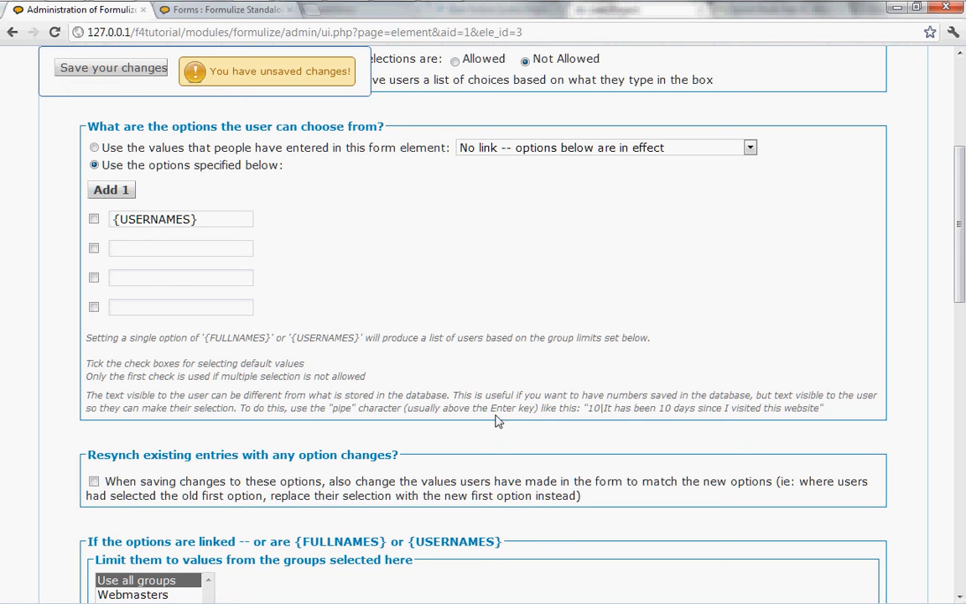
{"action": "scroll", "coordinate": [354, 288], "scroll_direction": "up", "scroll_amount": 5}
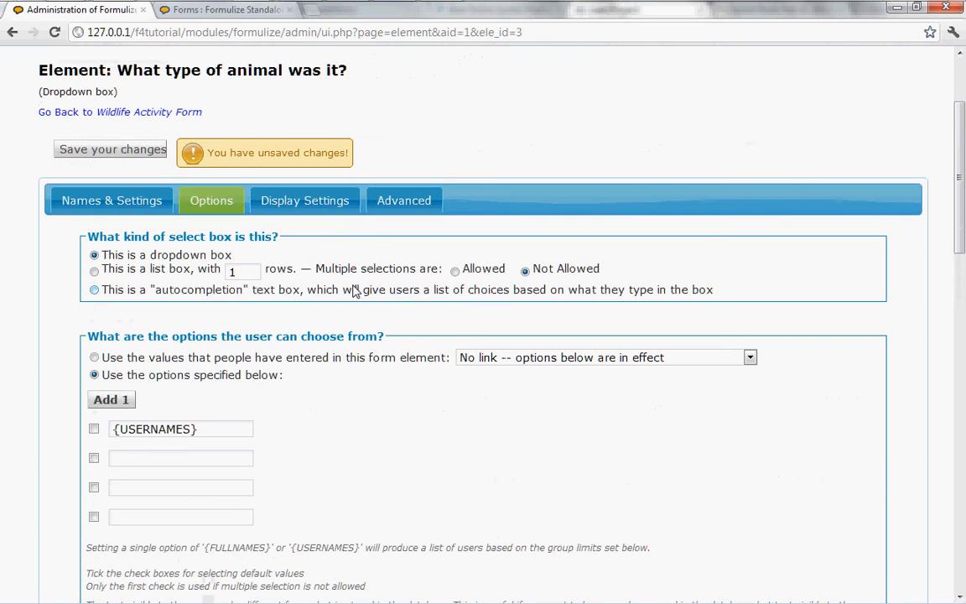
{"action": "scroll", "coordinate": [354, 285], "scroll_direction": "down", "scroll_amount": 2}
{"action": "left_click", "coordinate": [102, 74]}
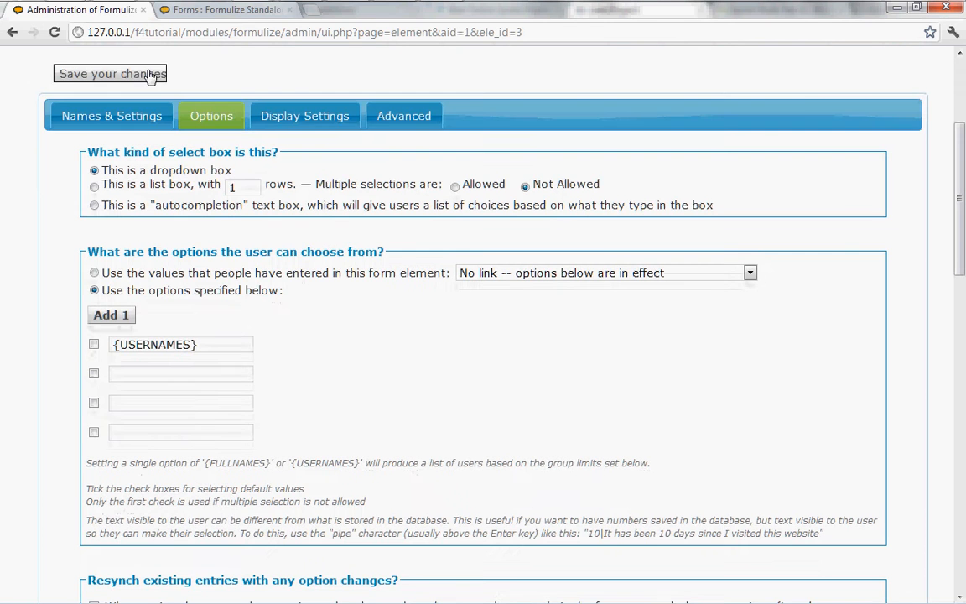
Step: Reload the live Wildlife Activity Form and inspect the choices in the animal type dropdown
{"action": "left_click", "coordinate": [205, 12]}
{"action": "left_click", "coordinate": [341, 108]}
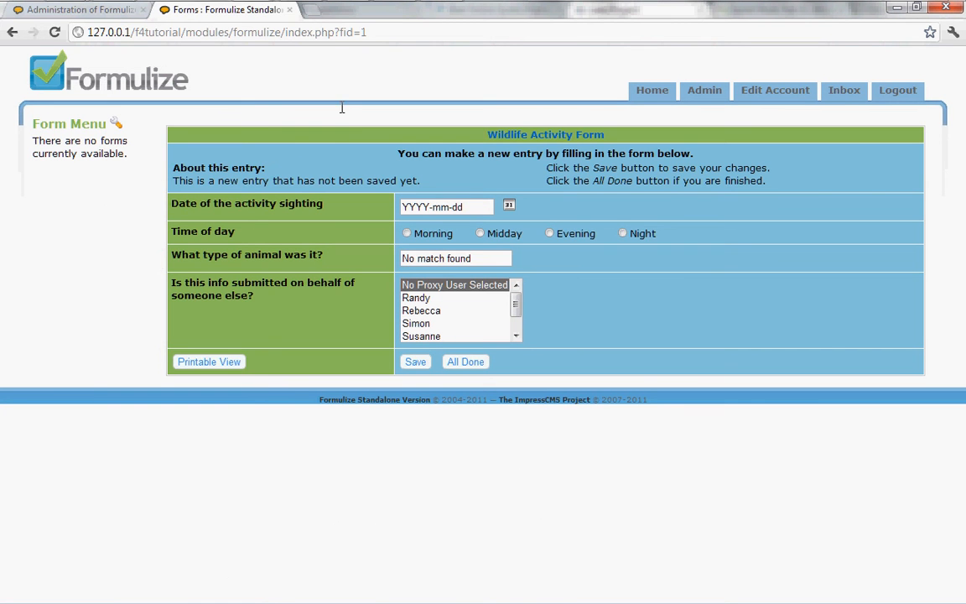
{"action": "key", "text": "F5"}
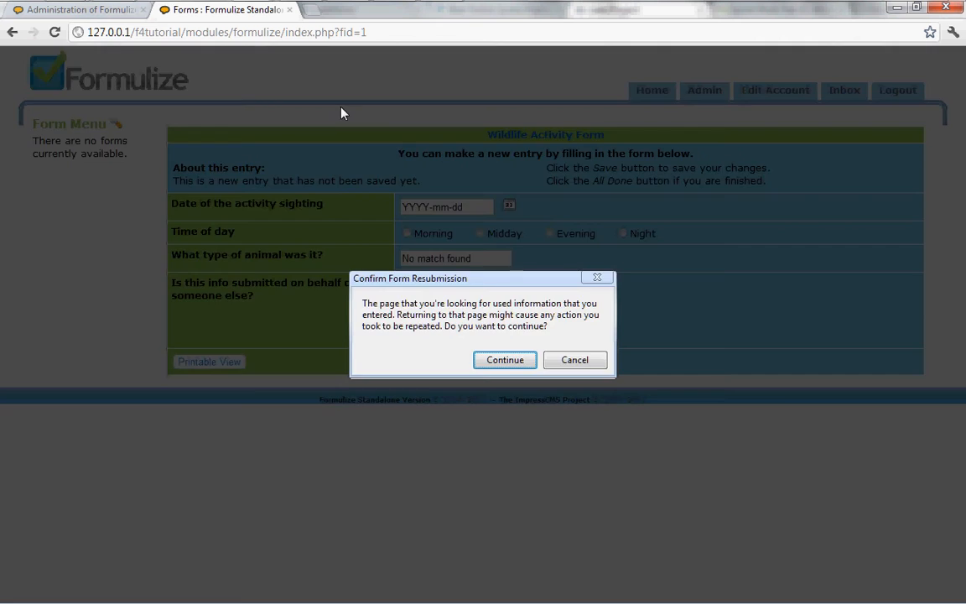
{"action": "key", "text": "Return"}
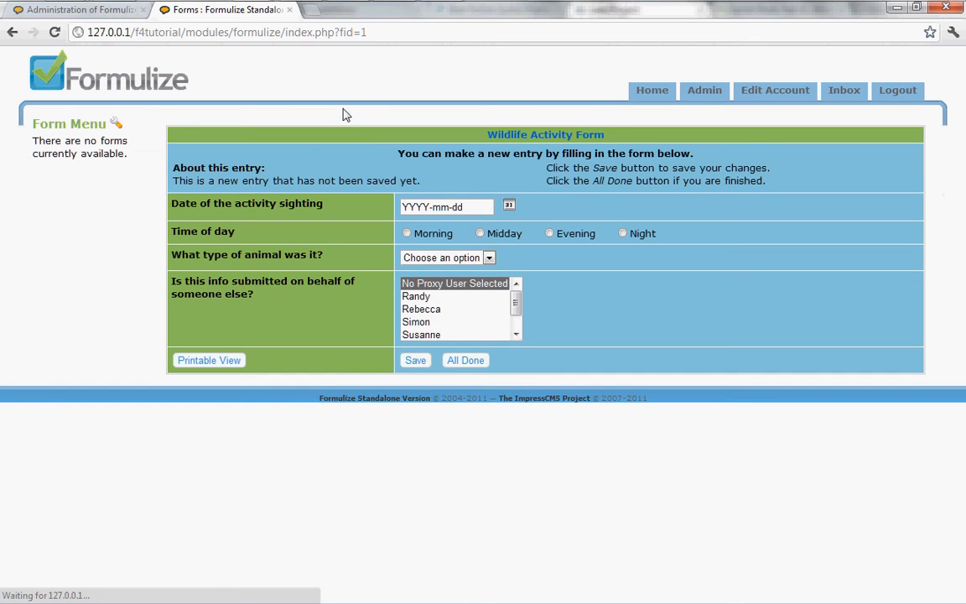
{"action": "left_click", "coordinate": [488, 259]}
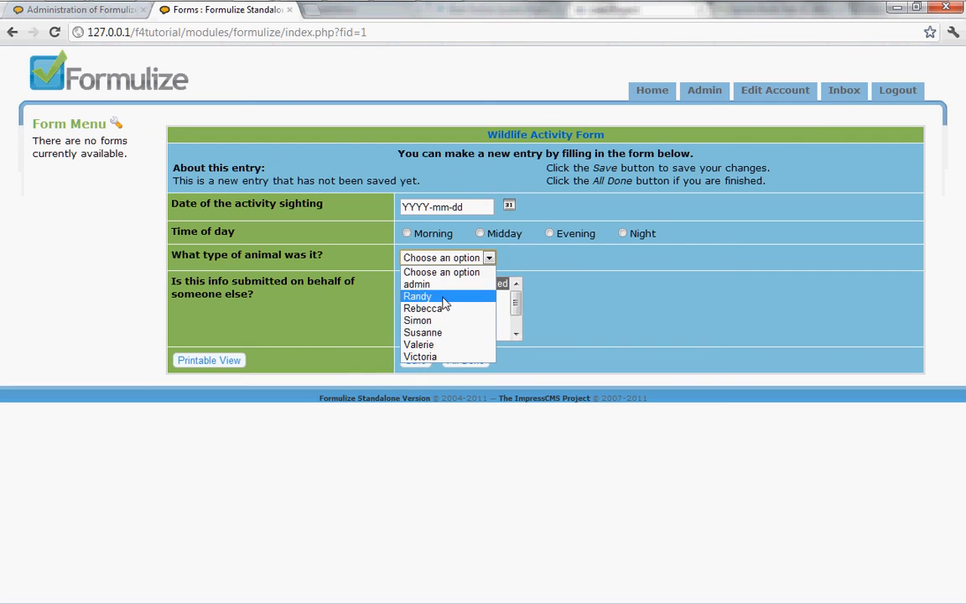
{"action": "left_click", "coordinate": [521, 266]}
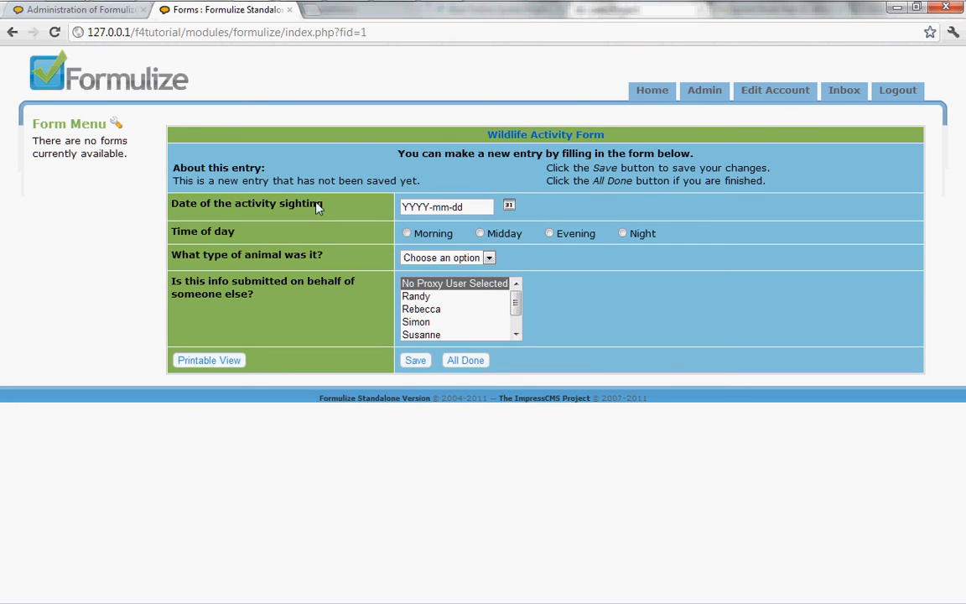
Step: Limit the element's user list to the Volunteers and Rangers groups and save the changes
{"action": "left_click", "coordinate": [112, 17]}
{"action": "scroll", "coordinate": [449, 361], "scroll_direction": "down", "scroll_amount": 3}
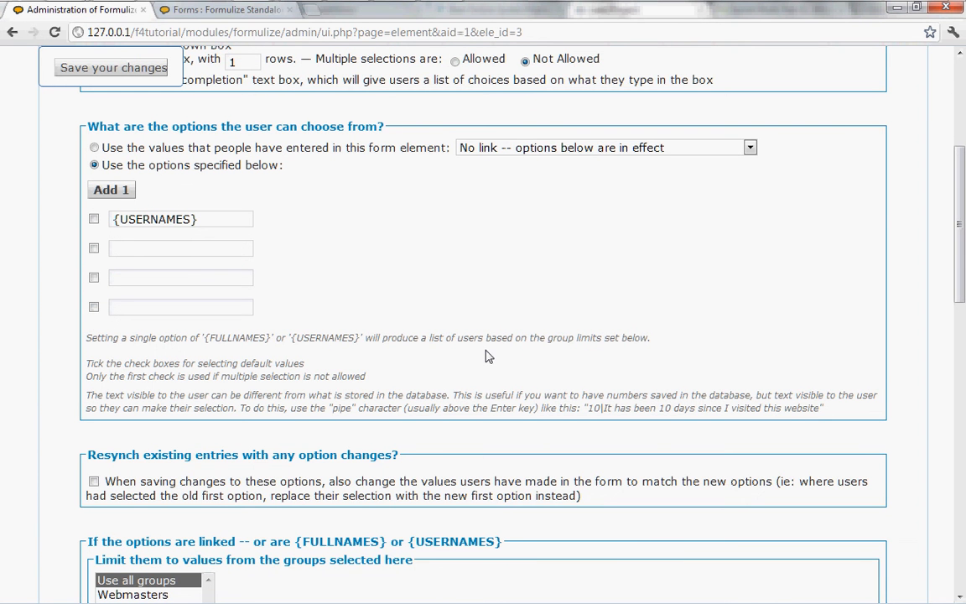
{"action": "scroll", "coordinate": [516, 352], "scroll_direction": "down", "scroll_amount": 3}
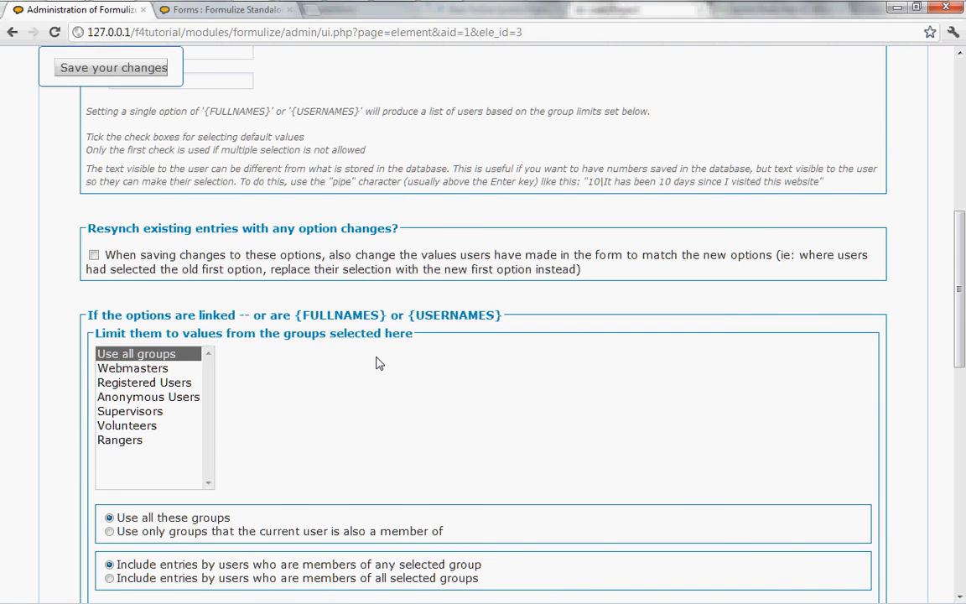
{"action": "scroll", "coordinate": [376, 362], "scroll_direction": "down", "scroll_amount": 2}
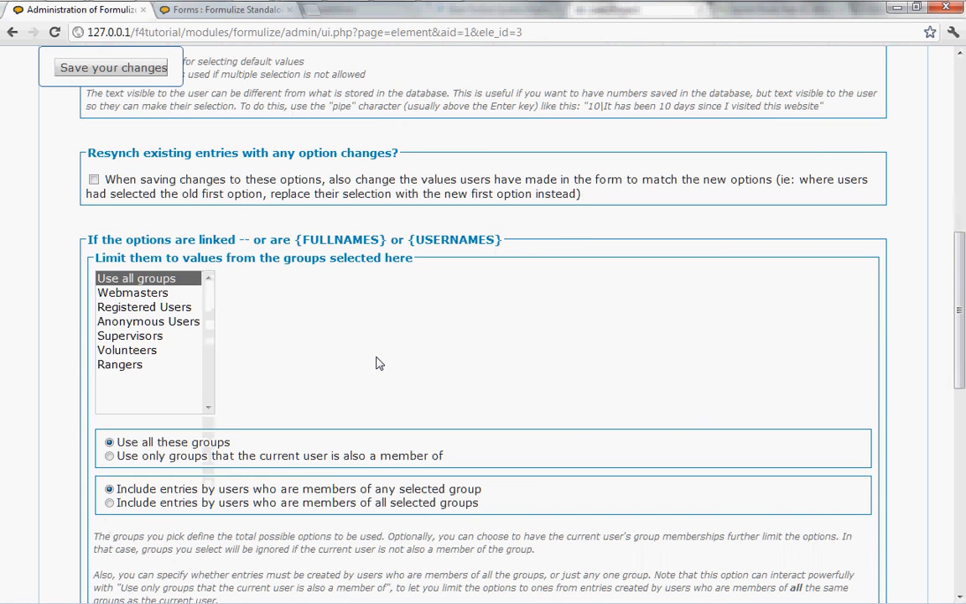
{"action": "left_click", "coordinate": [137, 337]}
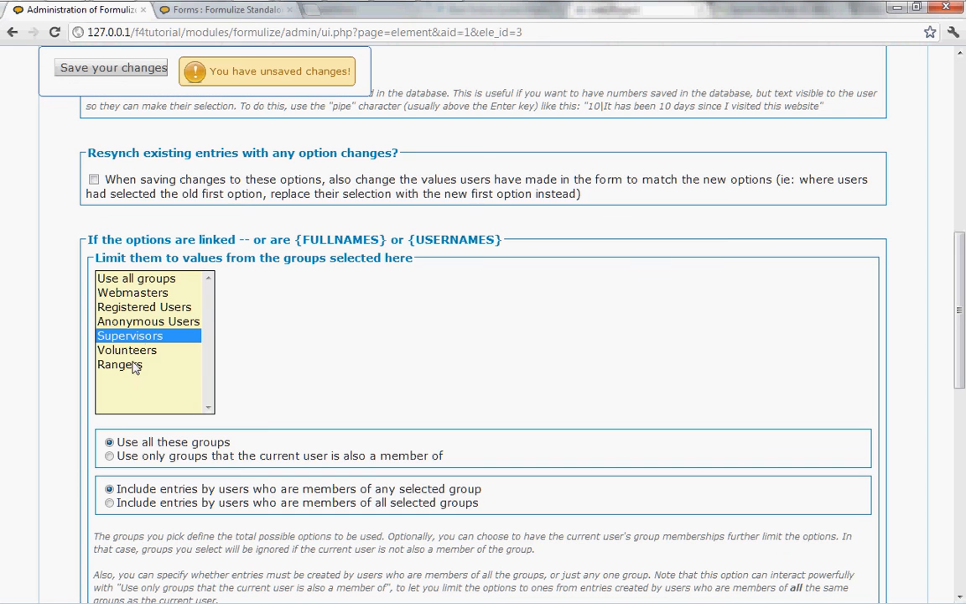
{"action": "left_click", "coordinate": [124, 351]}
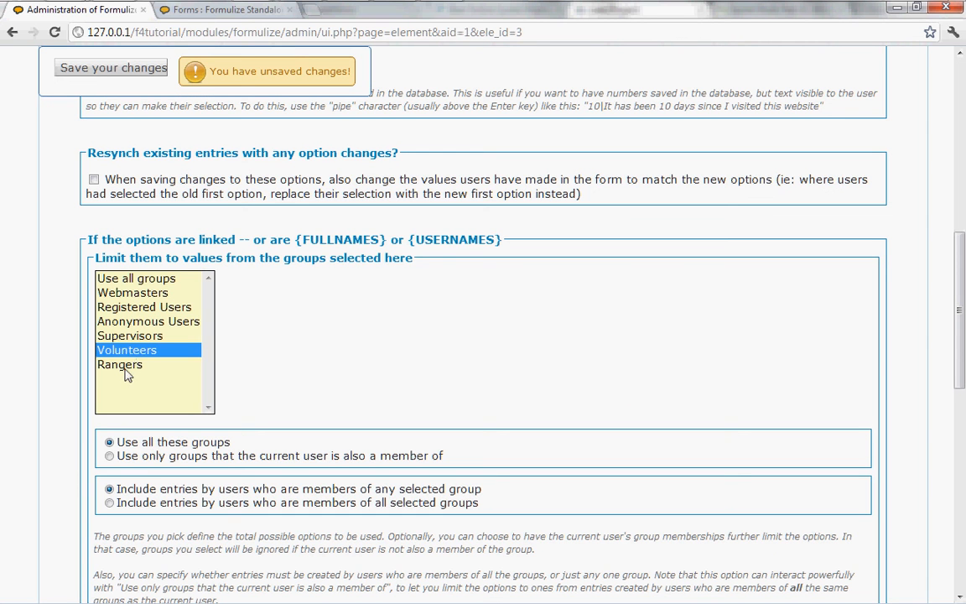
{"action": "left_click", "coordinate": [124, 369], "text": "shift"}
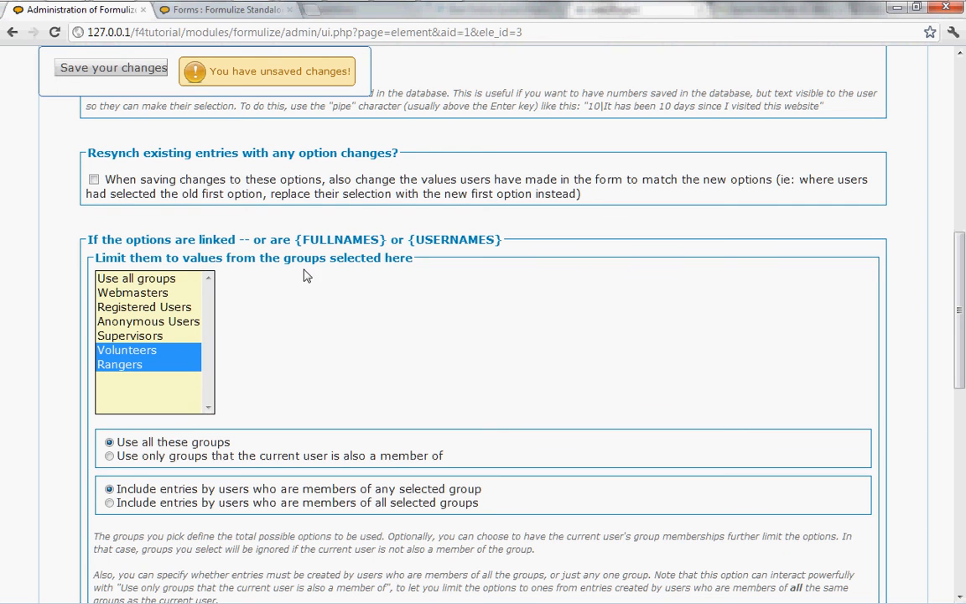
{"action": "left_click", "coordinate": [108, 69]}
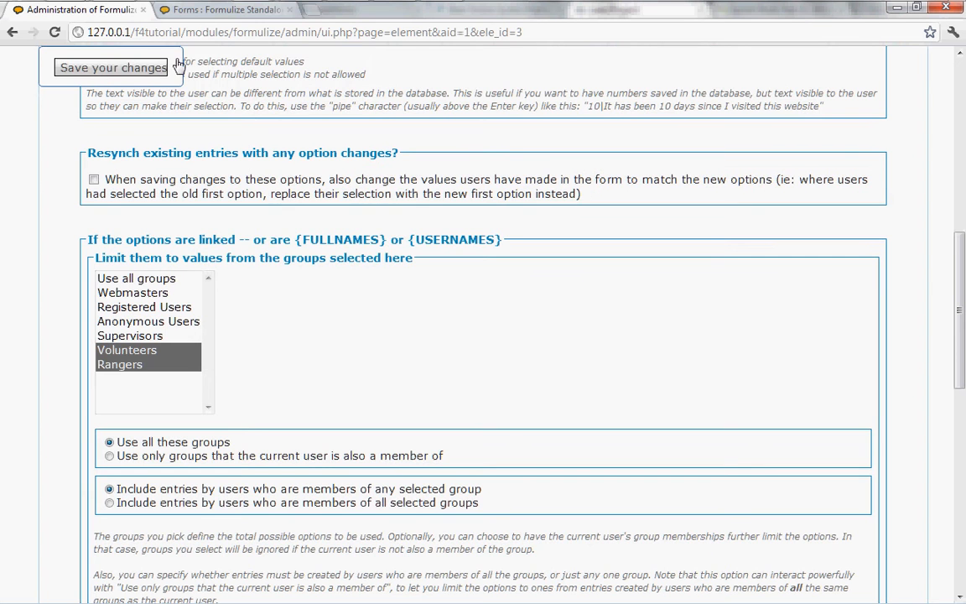
Step: Reload the live Wildlife Activity Form and examine which users the animal type dropdown offers under the Volunteers and Rangers limit
{"action": "left_click", "coordinate": [209, 11]}
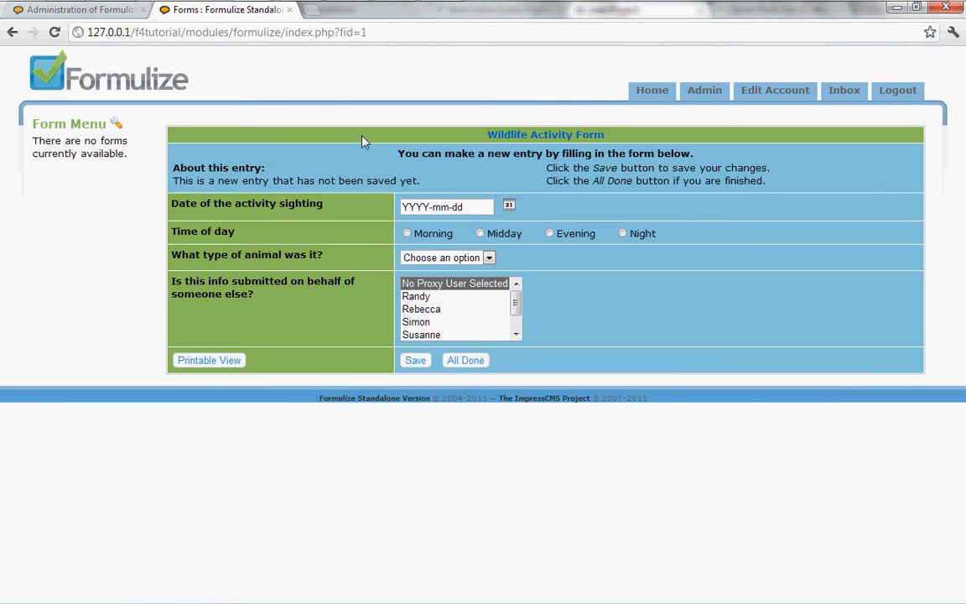
{"action": "key", "text": "F5"}
{"action": "key", "text": "Return"}
{"action": "left_click", "coordinate": [488, 260]}
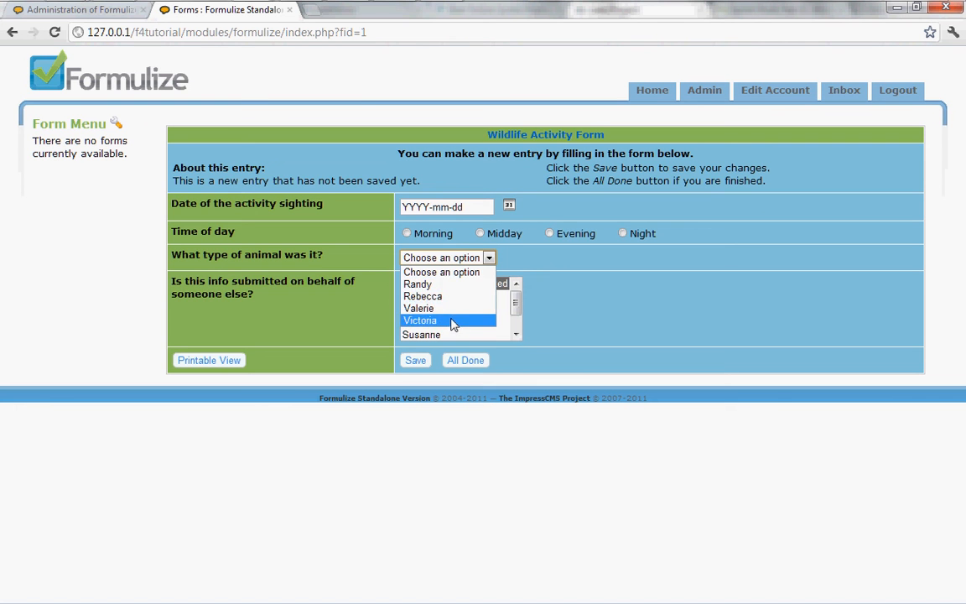
{"action": "left_click", "coordinate": [441, 272]}
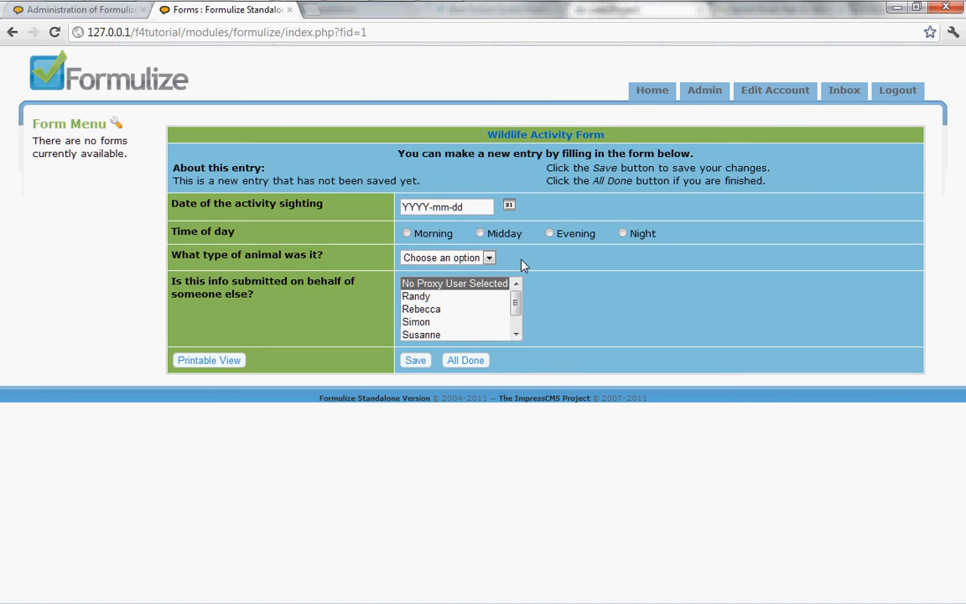
Step: Restrict the element's user list to only the groups that the current user is also a member of, and save the changes
{"action": "left_click", "coordinate": [101, 14]}
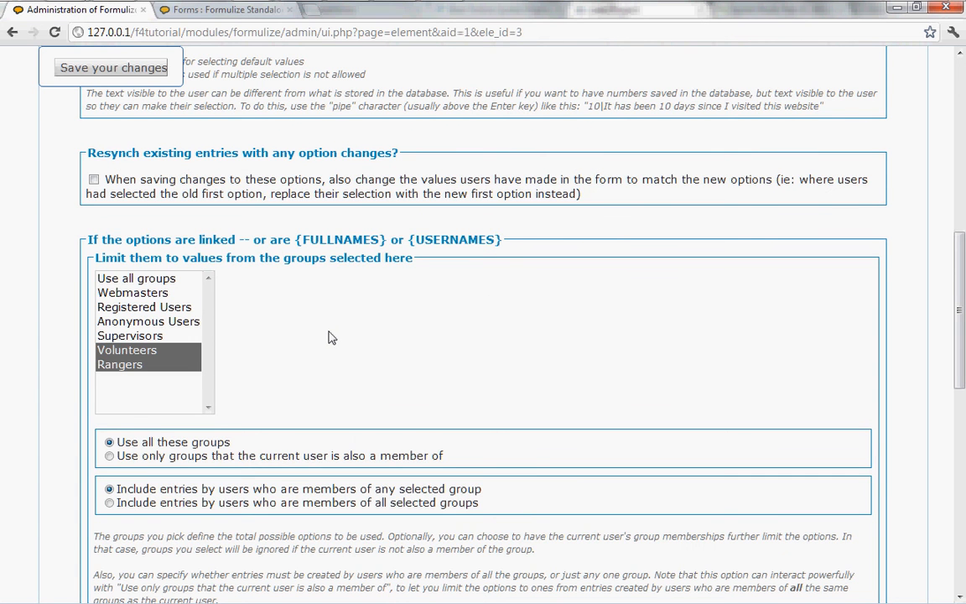
{"action": "scroll", "coordinate": [328, 337], "scroll_direction": "up", "scroll_amount": 3}
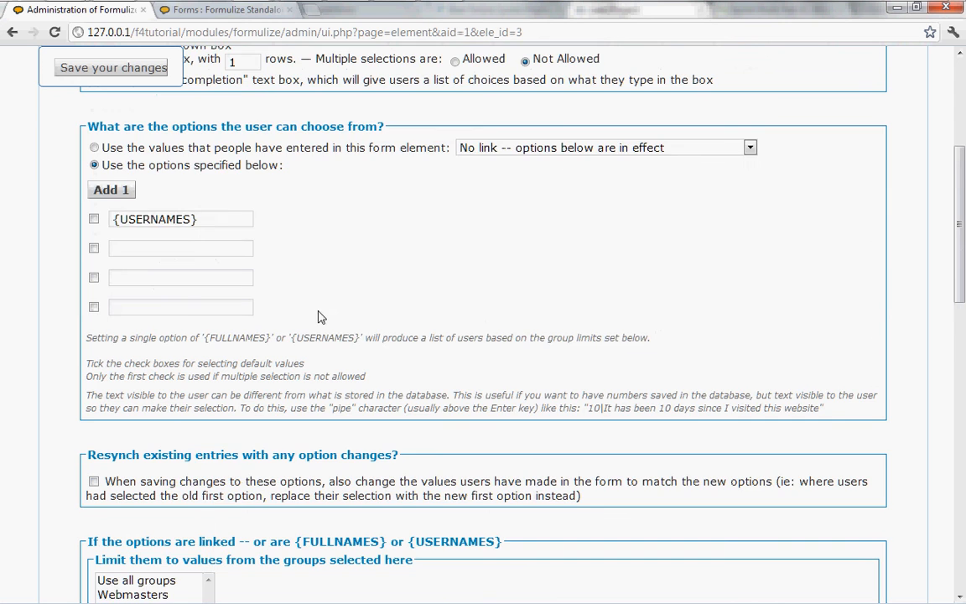
{"action": "scroll", "coordinate": [321, 317], "scroll_direction": "down", "scroll_amount": 3}
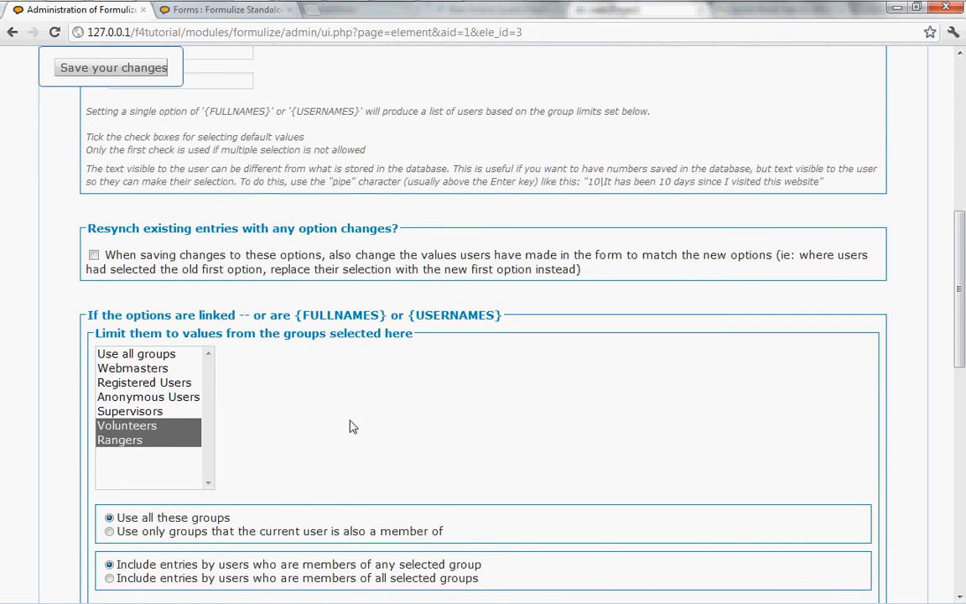
{"action": "scroll", "coordinate": [352, 427], "scroll_direction": "down", "scroll_amount": 1}
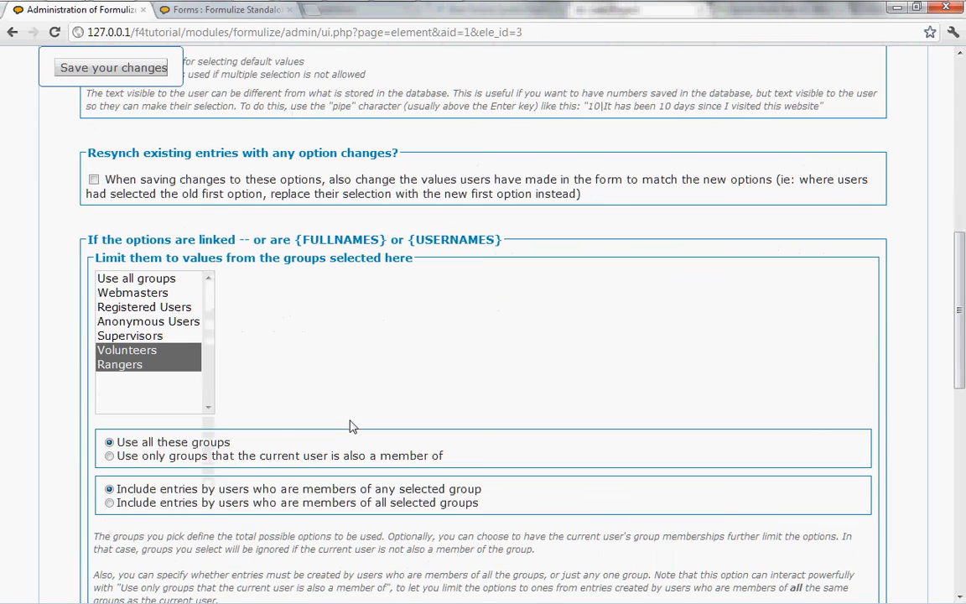
{"action": "left_click", "coordinate": [109, 455]}
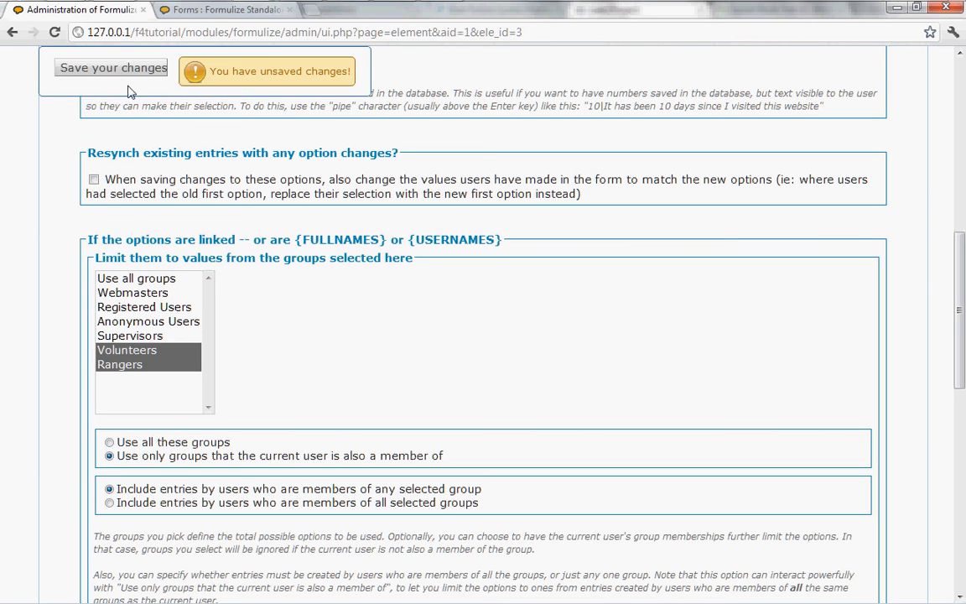
{"action": "left_click", "coordinate": [100, 71]}
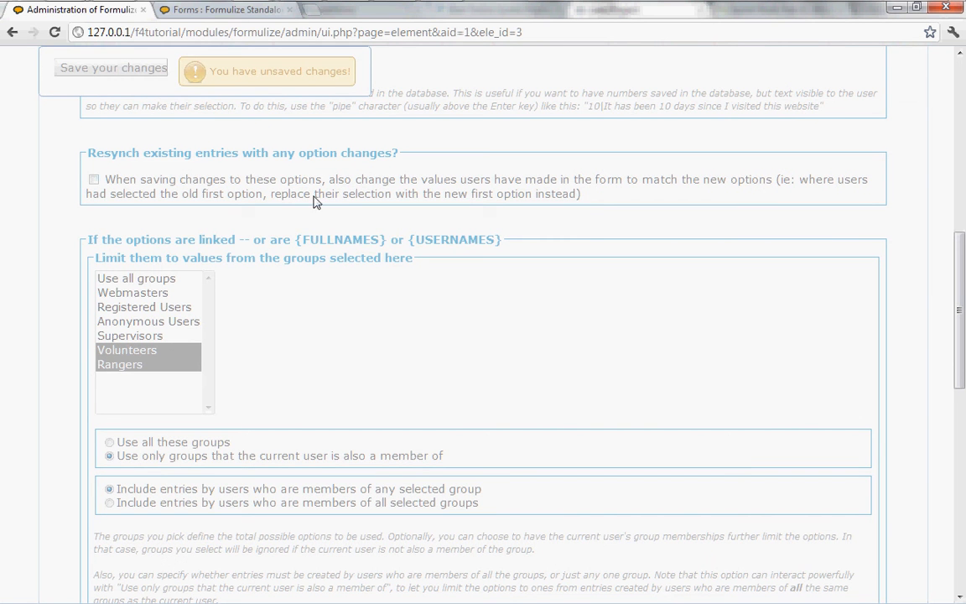
Step: Log out of the live site and log back in with another user's username and account password
{"action": "left_click", "coordinate": [224, 14]}
{"action": "left_click", "coordinate": [901, 92]}
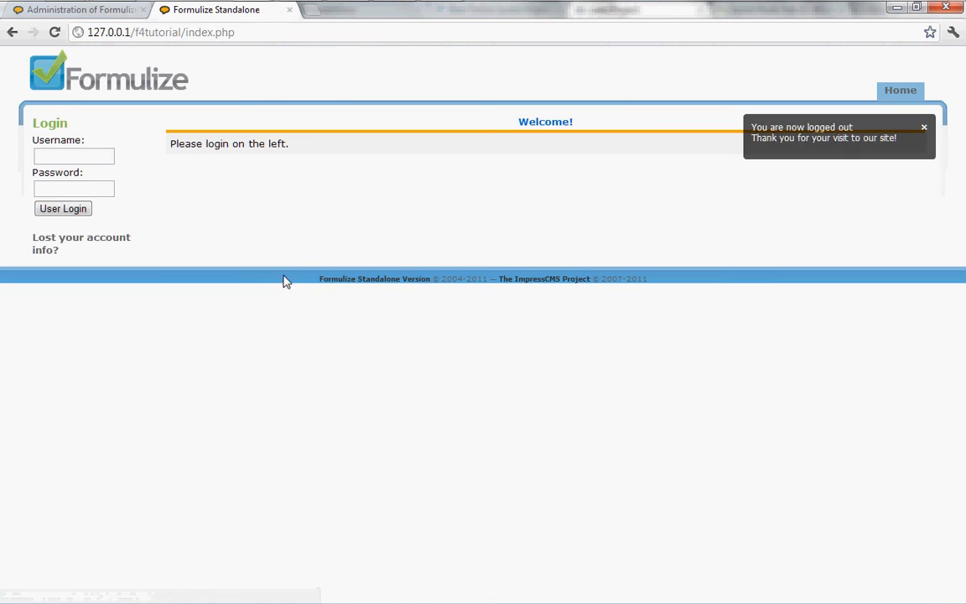
{"action": "left_click", "coordinate": [77, 158]}
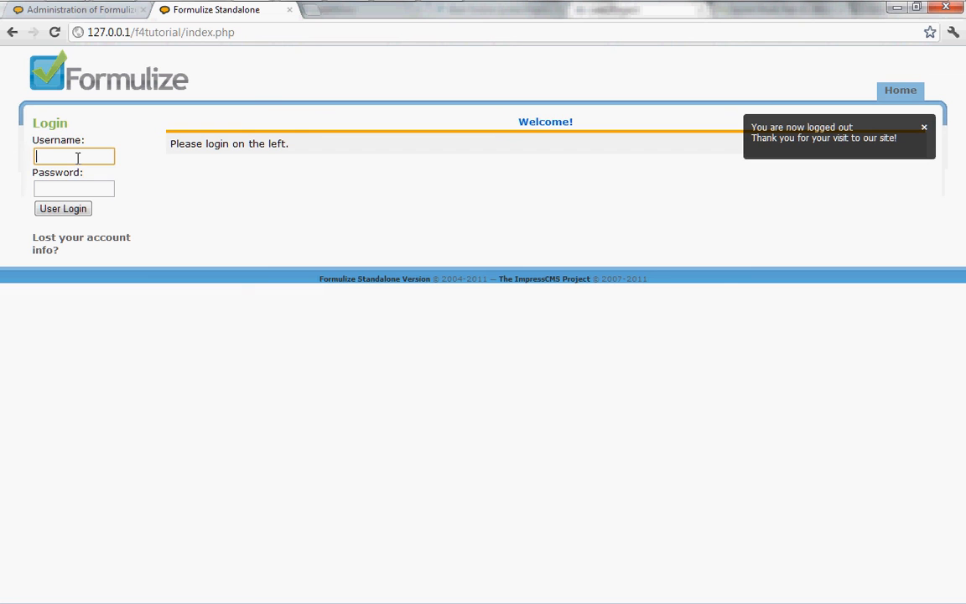
{"action": "type", "text": "Victoria"}
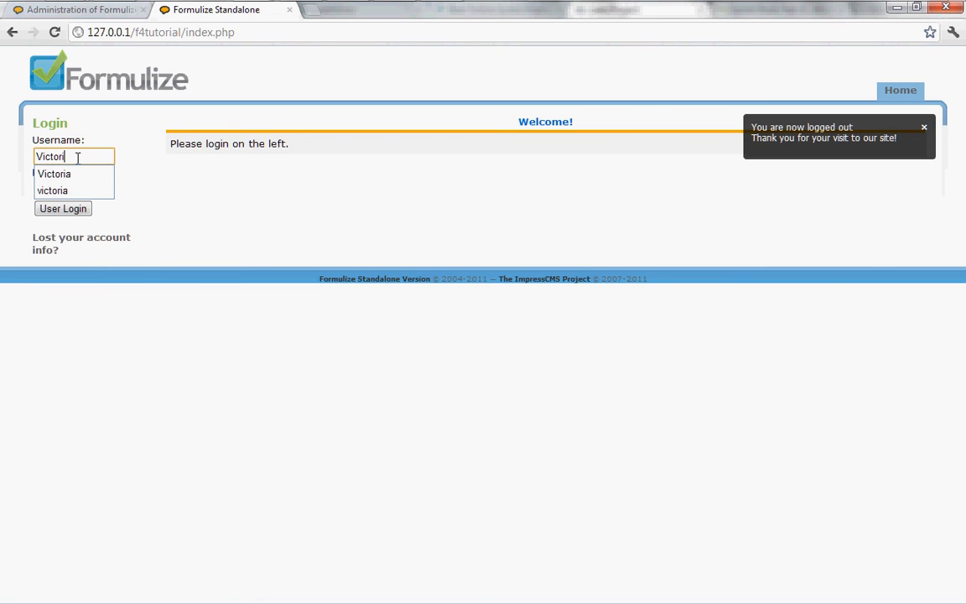
{"action": "key", "text": "Tab"}
{"action": "type", "text": "*****"}
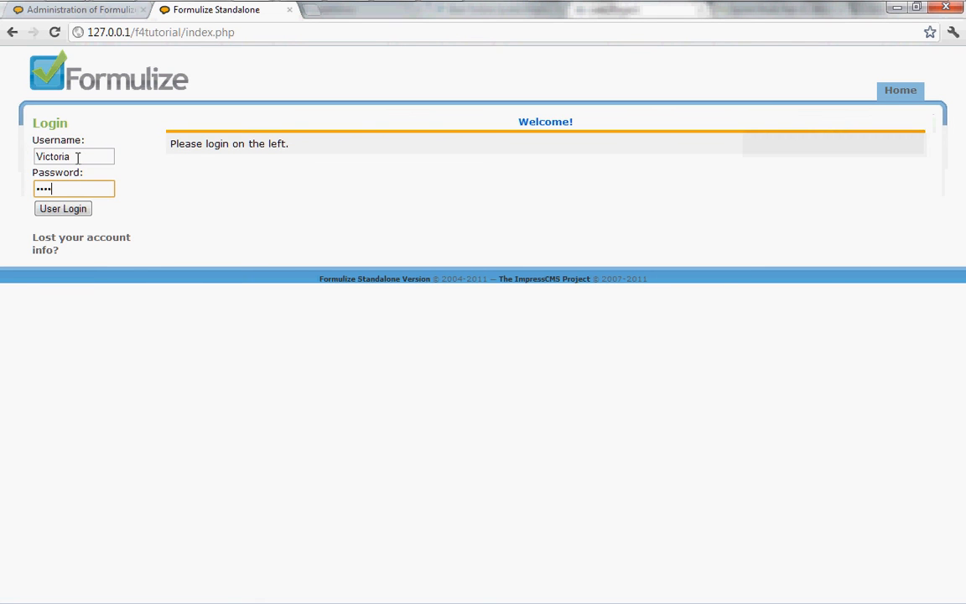
{"action": "key", "text": "Return"}
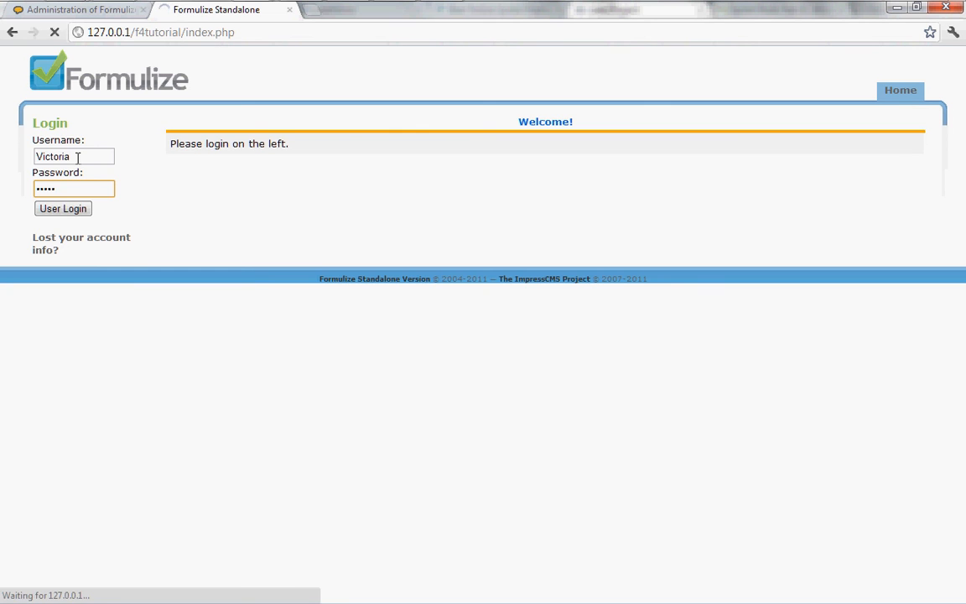
Step: Start a new entry in the Wildlife Activity Form and inspect the animal type dropdown's choices for this user
{"action": "left_click", "coordinate": [88, 168]}
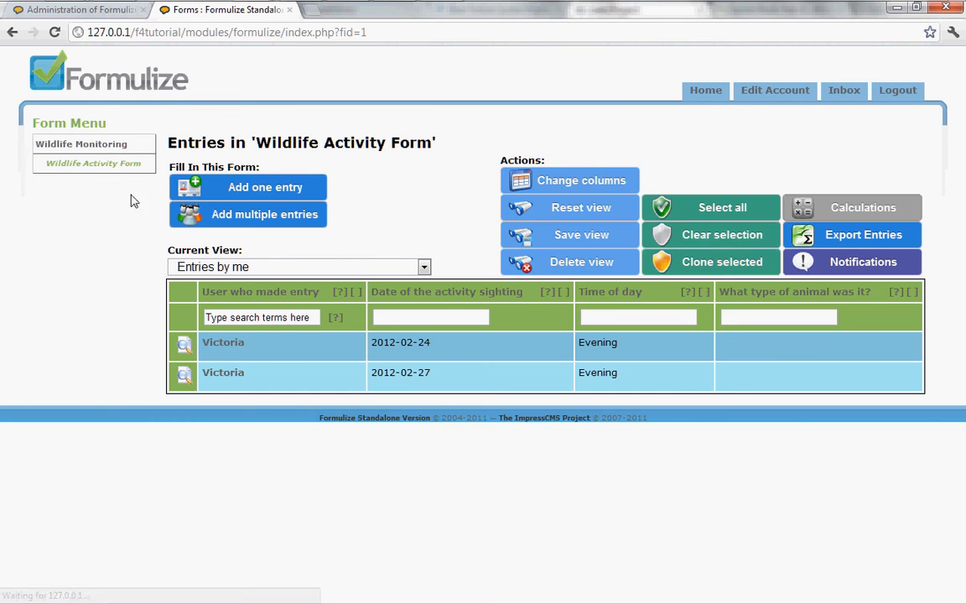
{"action": "left_click", "coordinate": [247, 192]}
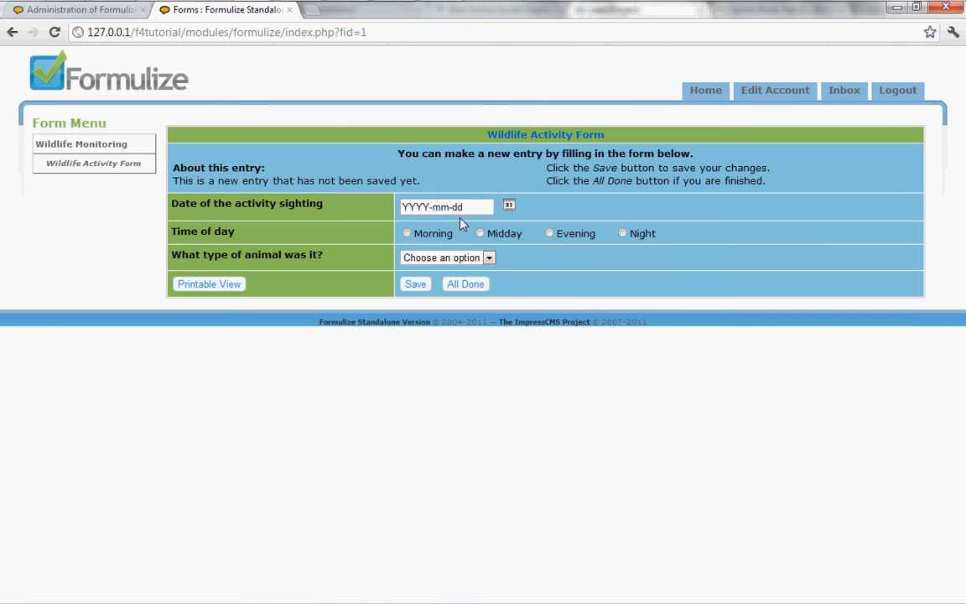
{"action": "left_click", "coordinate": [476, 258]}
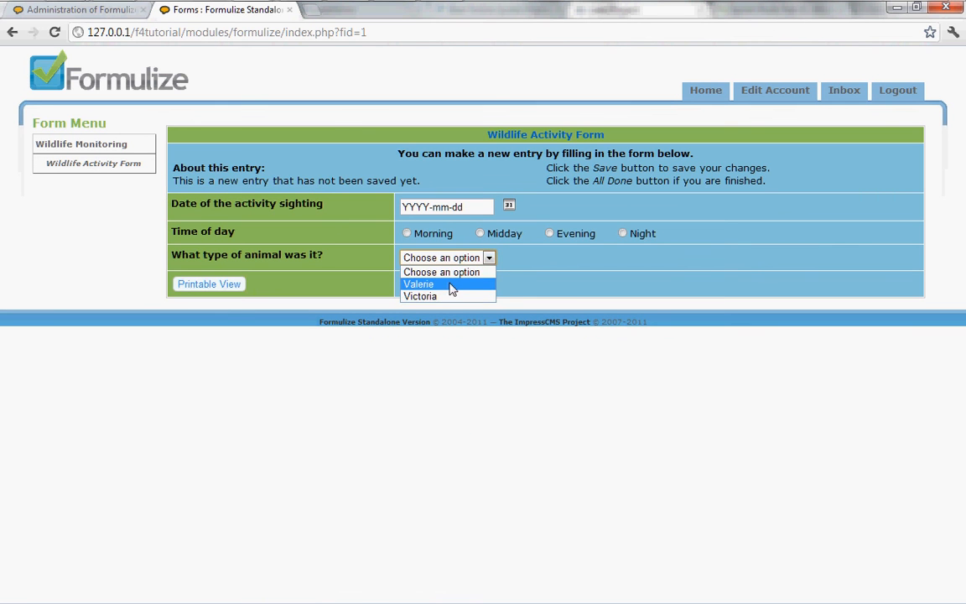
{"action": "left_click", "coordinate": [526, 267]}
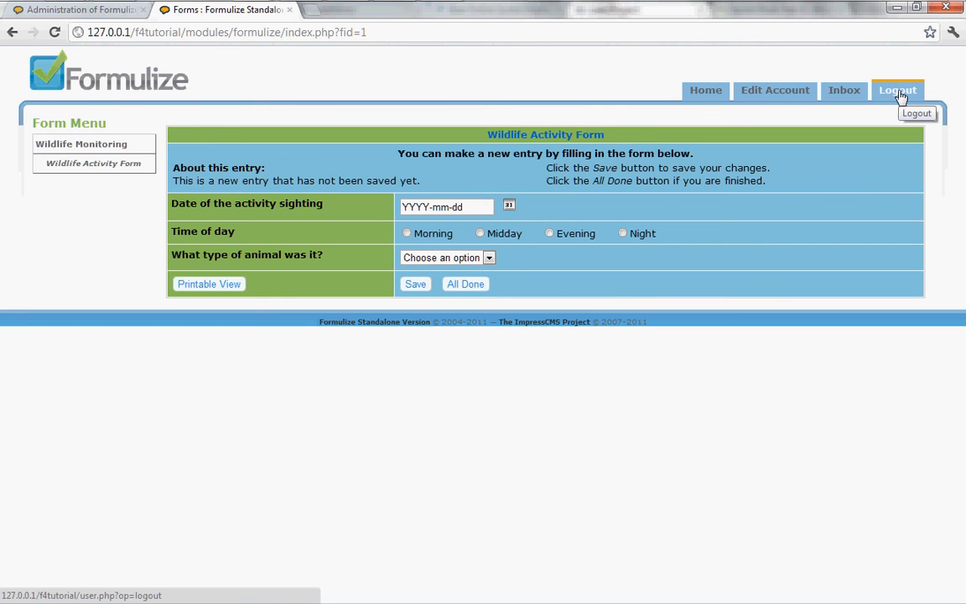
Step: Review the animal type element's group limits, source form filter, pick restrictions, link display and alternate value settings in the administration page
{"action": "left_click", "coordinate": [67, 11]}
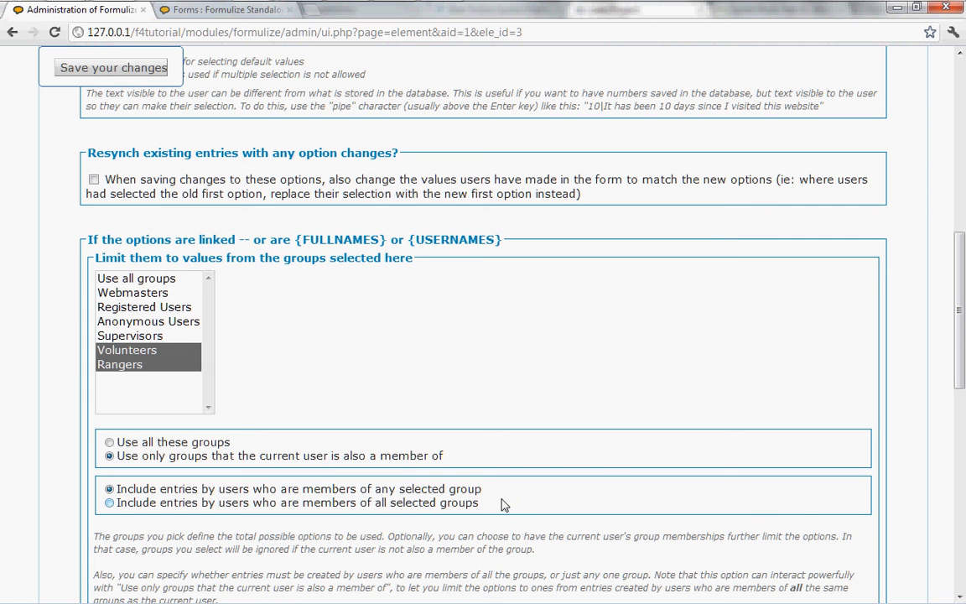
{"action": "scroll", "coordinate": [504, 504], "scroll_direction": "down", "scroll_amount": 1}
{"action": "scroll", "coordinate": [503, 501], "scroll_direction": "down", "scroll_amount": 4}
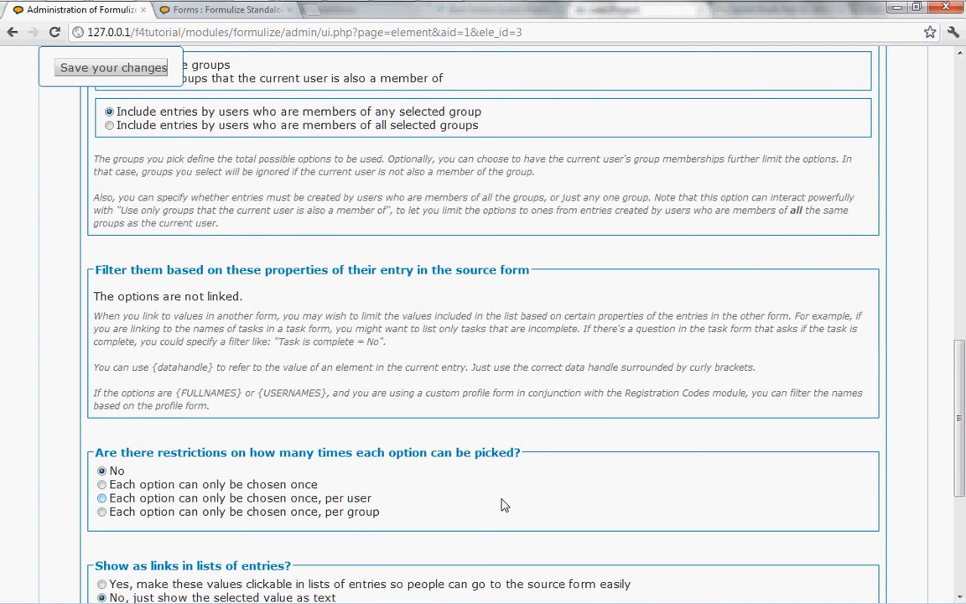
{"action": "scroll", "coordinate": [503, 504], "scroll_direction": "down", "scroll_amount": 1}
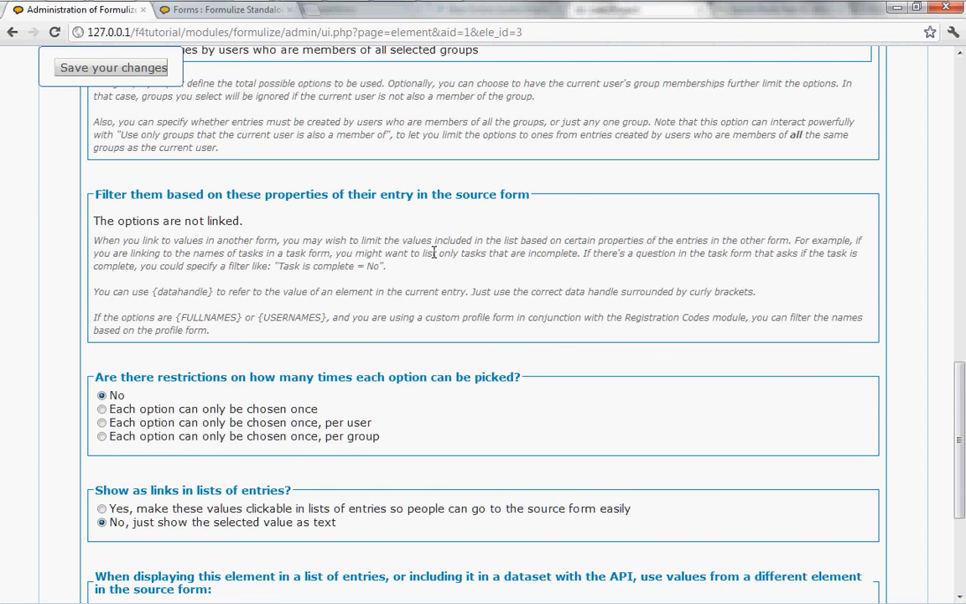
{"action": "scroll", "coordinate": [434, 252], "scroll_direction": "down", "scroll_amount": 1}
{"action": "scroll", "coordinate": [434, 258], "scroll_direction": "down", "scroll_amount": 1}
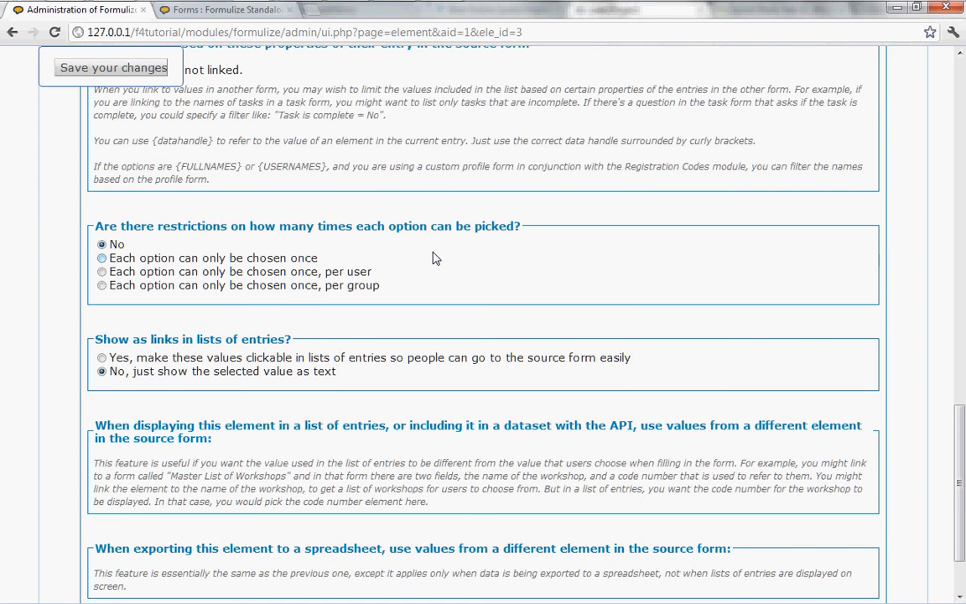
{"action": "scroll", "coordinate": [433, 259], "scroll_direction": "down", "scroll_amount": 1}
{"action": "scroll", "coordinate": [442, 348], "scroll_direction": "up", "scroll_amount": 2}
{"action": "scroll", "coordinate": [442, 352], "scroll_direction": "up", "scroll_amount": 3}
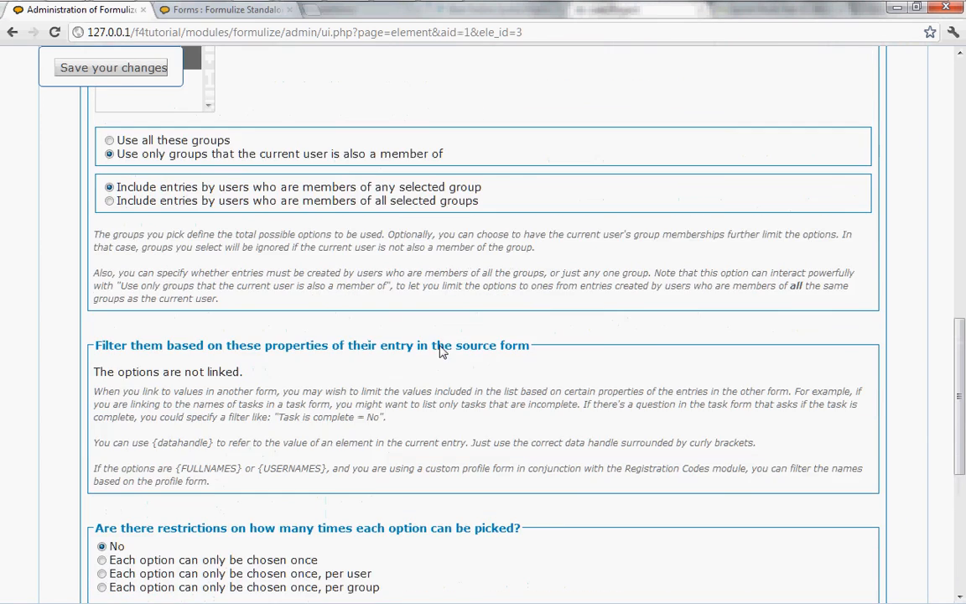
{"action": "scroll", "coordinate": [442, 352], "scroll_direction": "up", "scroll_amount": 3}
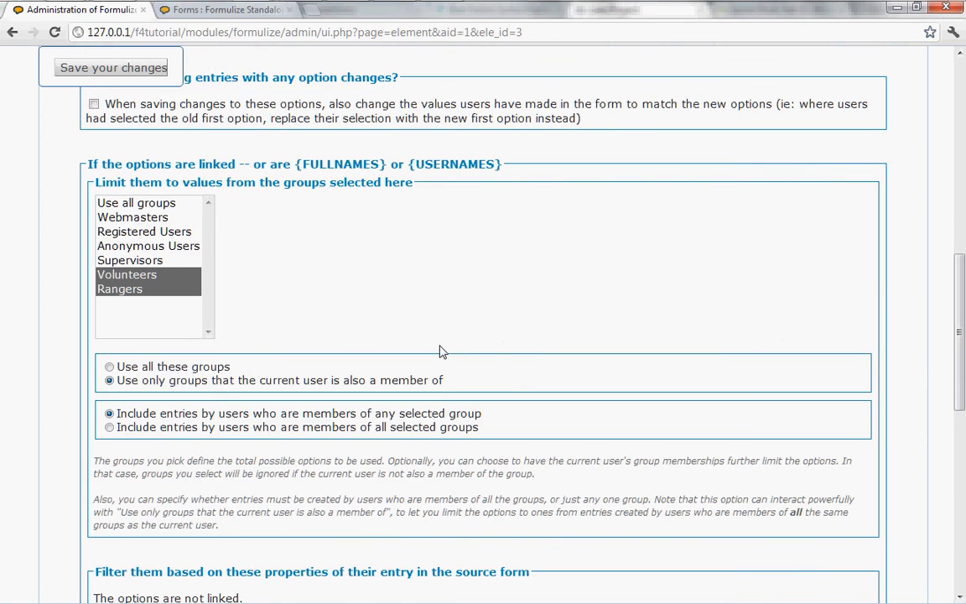
{"action": "scroll", "coordinate": [442, 352], "scroll_direction": "up", "scroll_amount": 3}
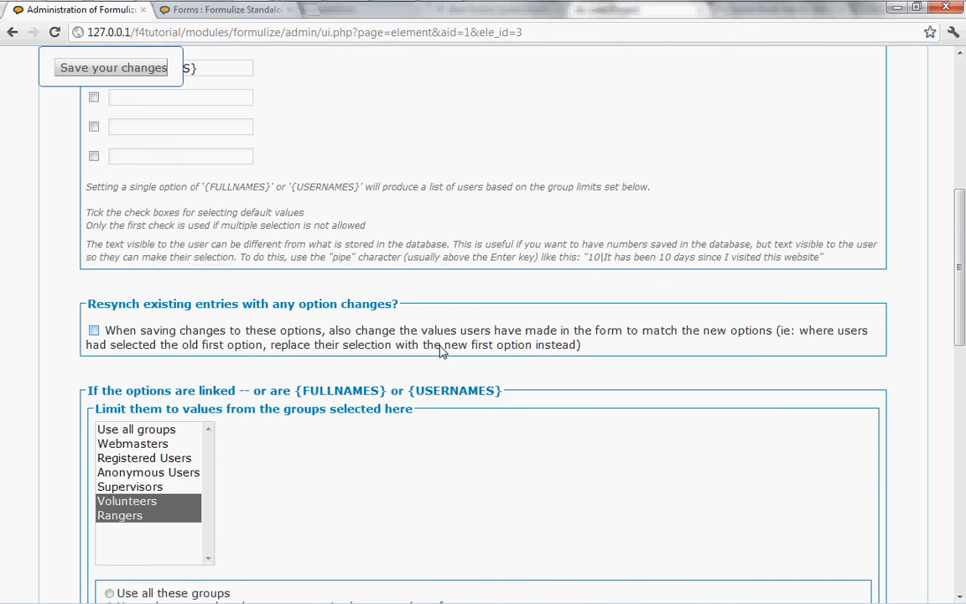
{"action": "scroll", "coordinate": [442, 351], "scroll_direction": "up", "scroll_amount": 1}
{"action": "scroll", "coordinate": [442, 353], "scroll_direction": "up", "scroll_amount": 4}
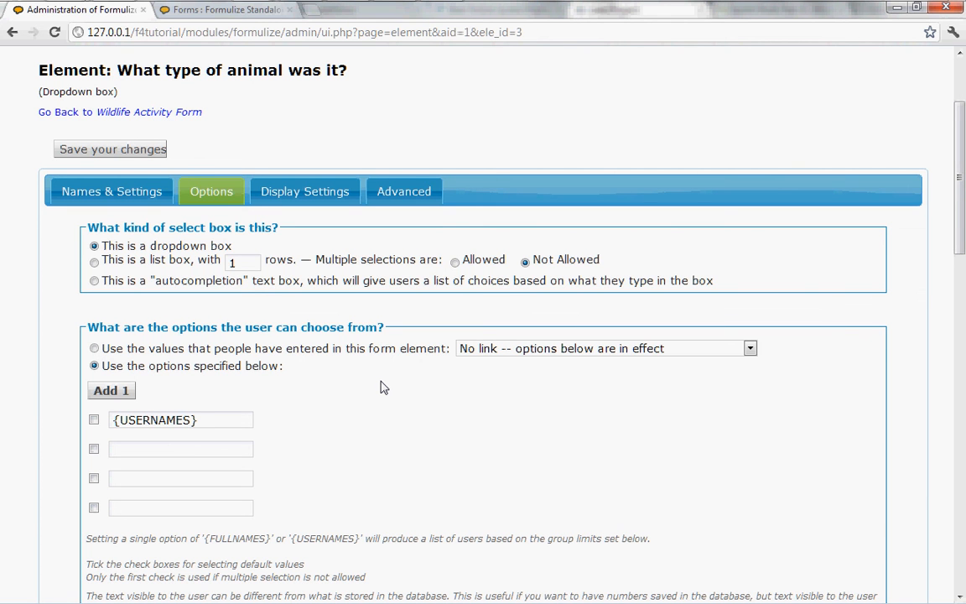
Step: Examine the notes on {FULLNAMES} and {USERNAMES} options, the group limit list and the Profile module's administration entries
{"action": "scroll", "coordinate": [383, 386], "scroll_direction": "down", "scroll_amount": 1}
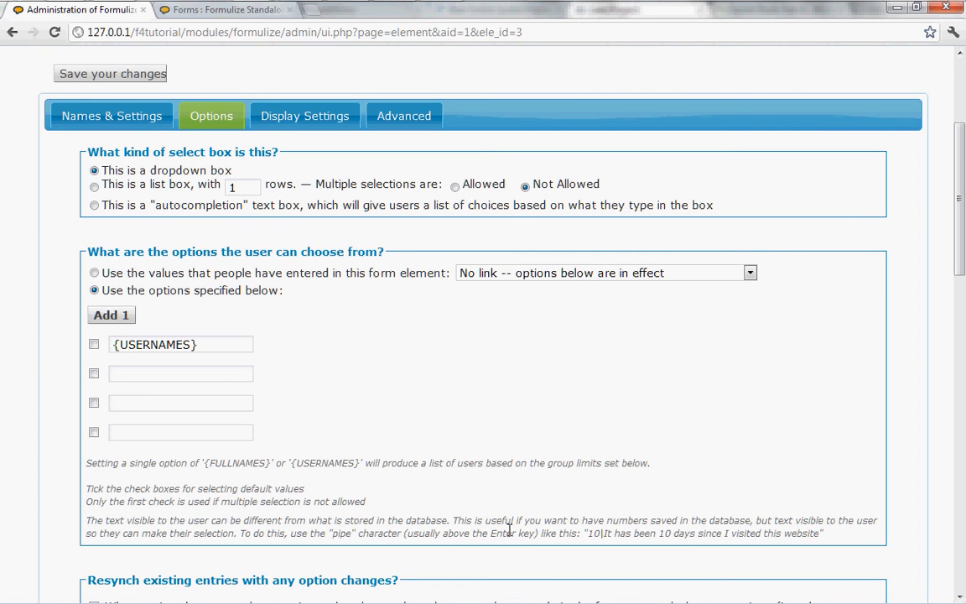
{"action": "scroll", "coordinate": [509, 530], "scroll_direction": "down", "scroll_amount": 2}
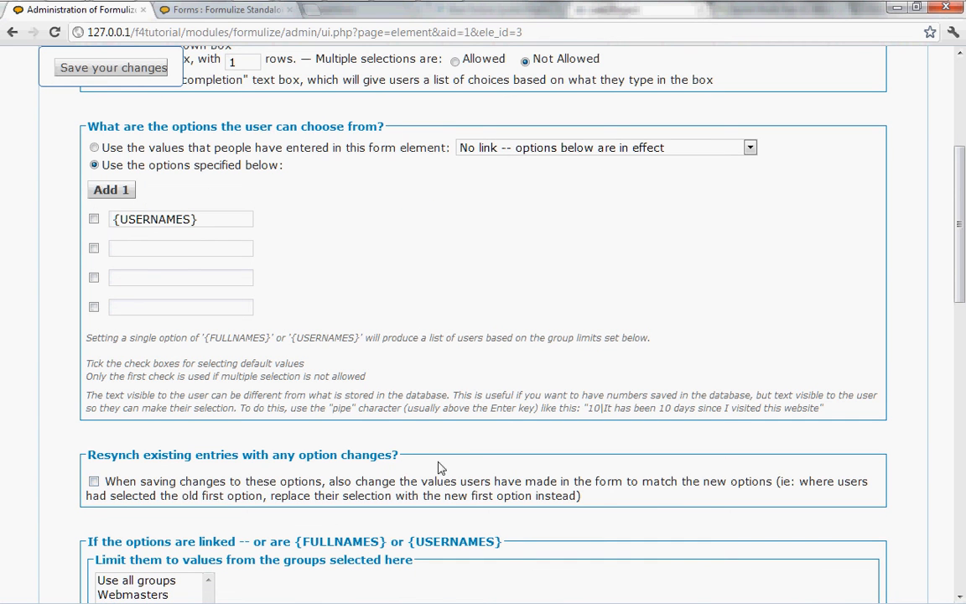
{"action": "scroll", "coordinate": [442, 466], "scroll_direction": "down", "scroll_amount": 3}
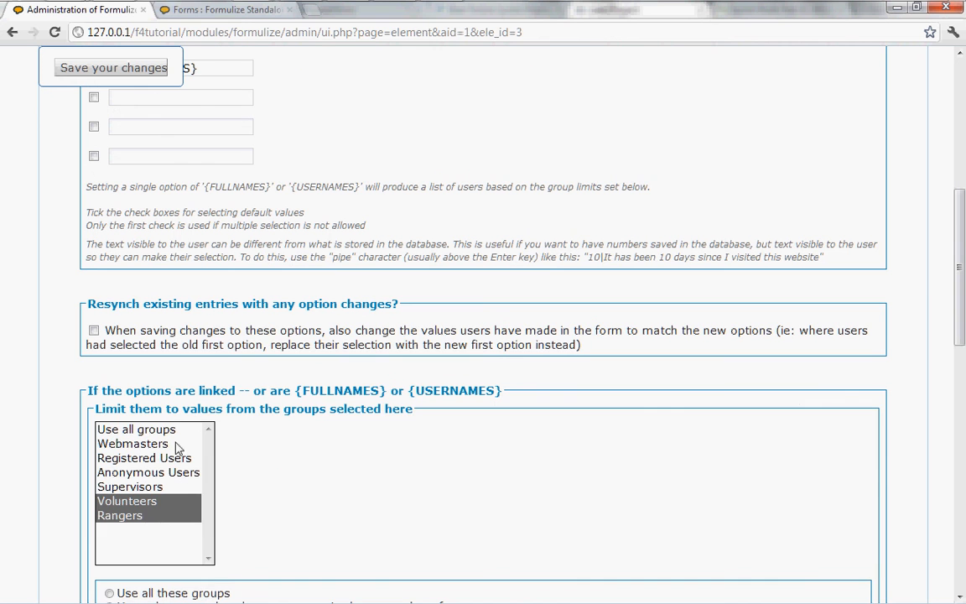
{"action": "scroll", "coordinate": [293, 489], "scroll_direction": "up", "scroll_amount": 1}
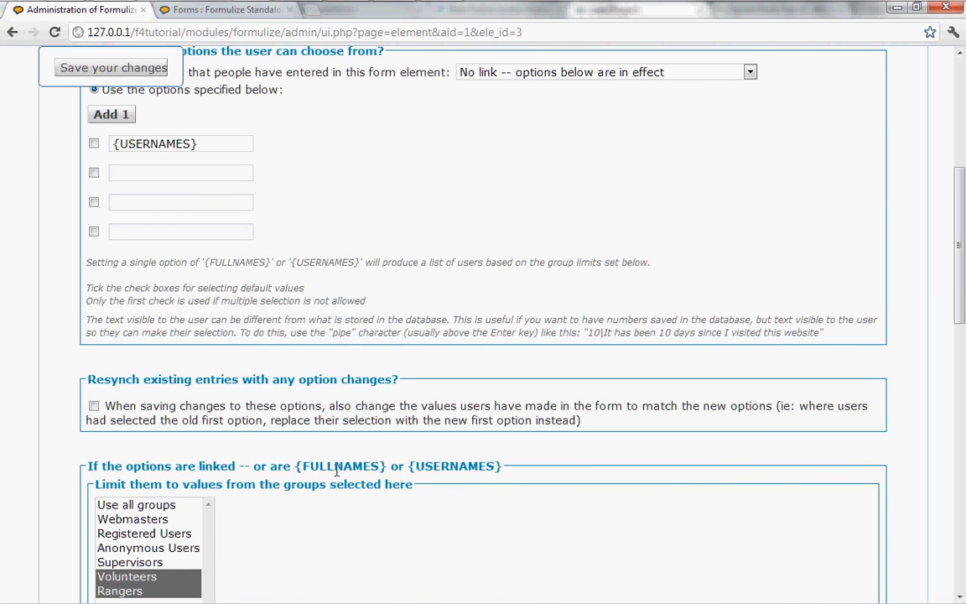
{"action": "scroll", "coordinate": [302, 428], "scroll_direction": "up", "scroll_amount": 1}
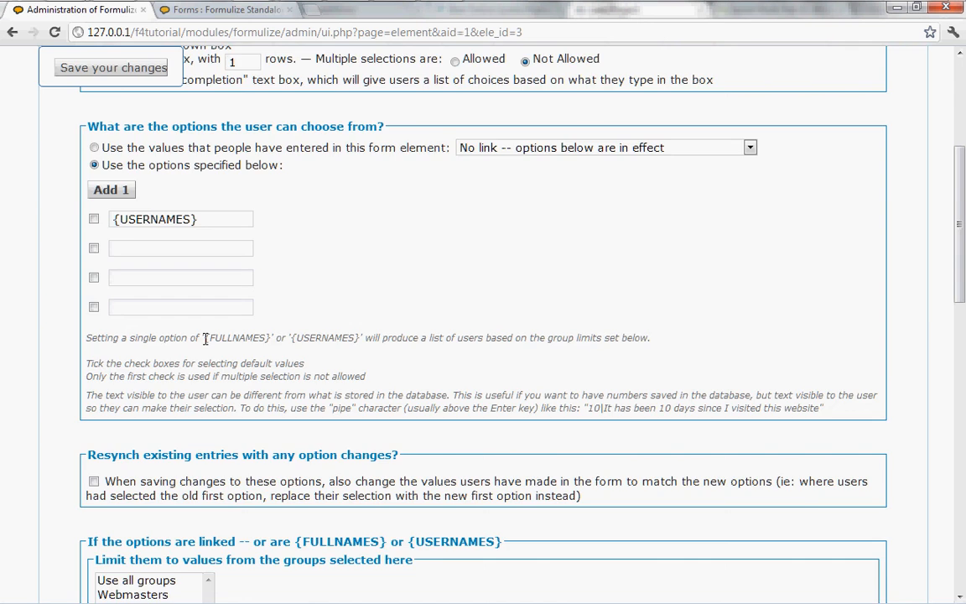
{"action": "scroll", "coordinate": [205, 339], "scroll_direction": "up", "scroll_amount": 5}
{"action": "mouse_move", "coordinate": [228, 56]}
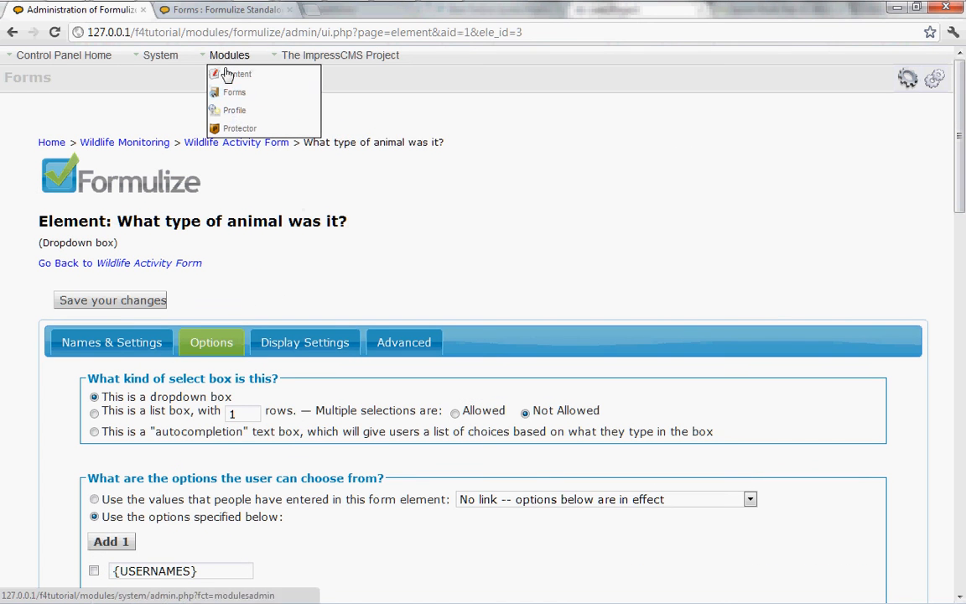
{"action": "mouse_move", "coordinate": [233, 118]}
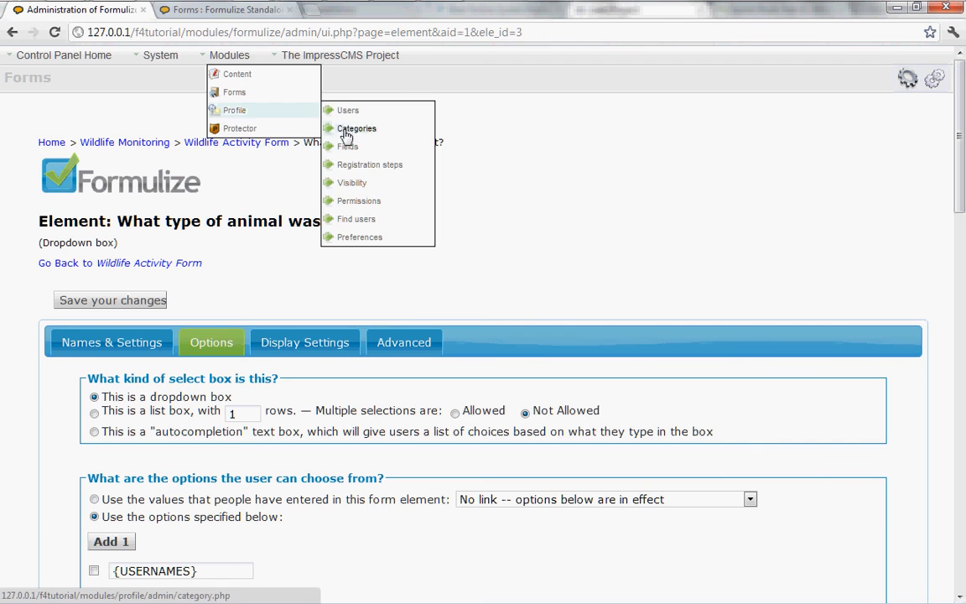
{"action": "scroll", "coordinate": [537, 239], "scroll_direction": "down", "scroll_amount": 3}
{"action": "scroll", "coordinate": [538, 240], "scroll_direction": "down", "scroll_amount": 2}
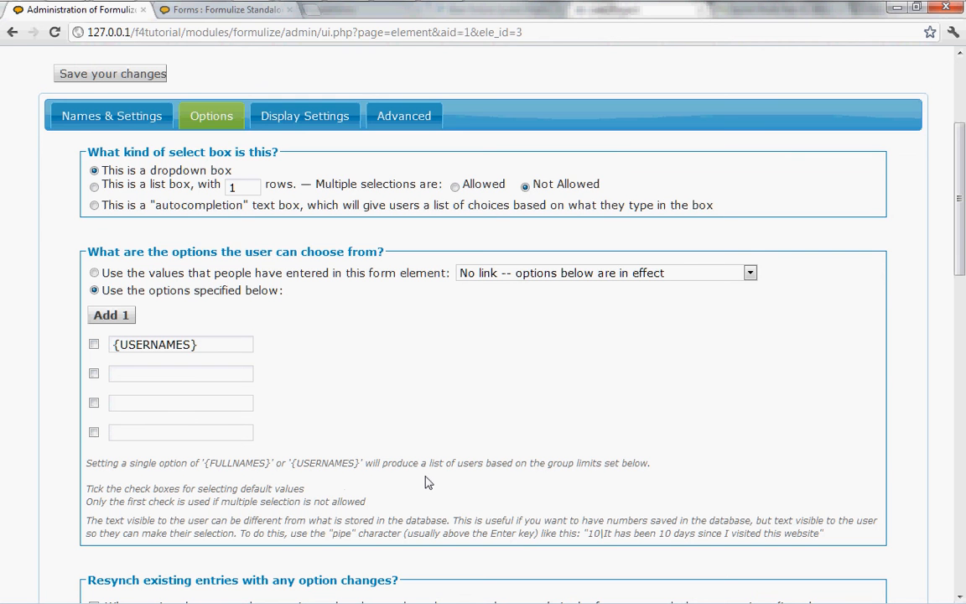
{"action": "scroll", "coordinate": [425, 482], "scroll_direction": "down", "scroll_amount": 3}
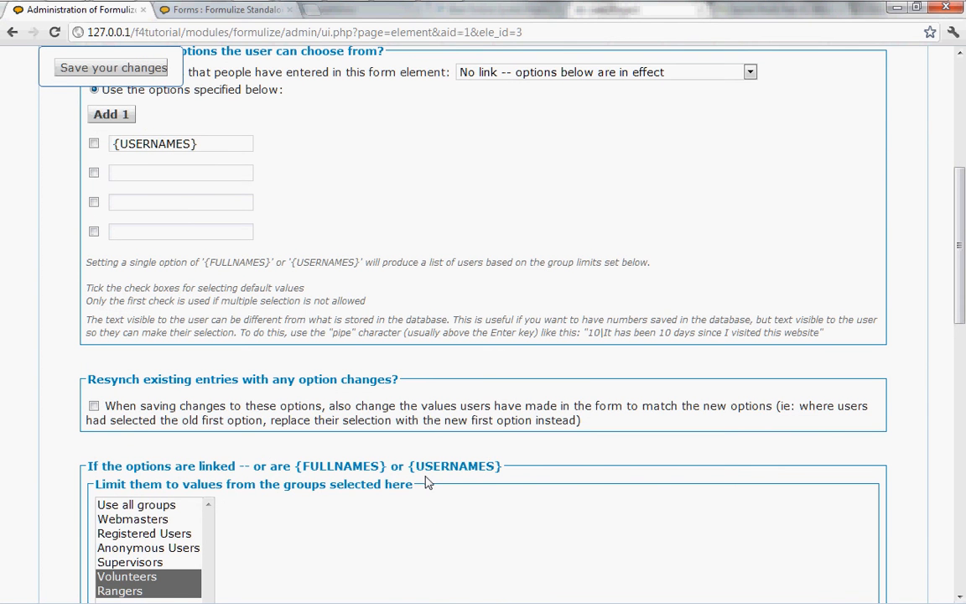
{"action": "scroll", "coordinate": [425, 482], "scroll_direction": "up", "scroll_amount": 3}
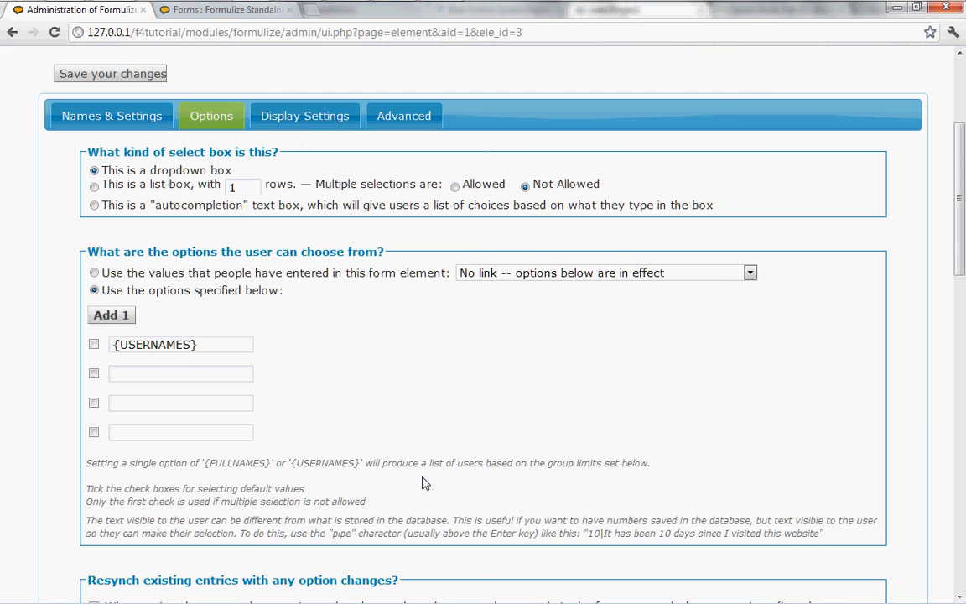